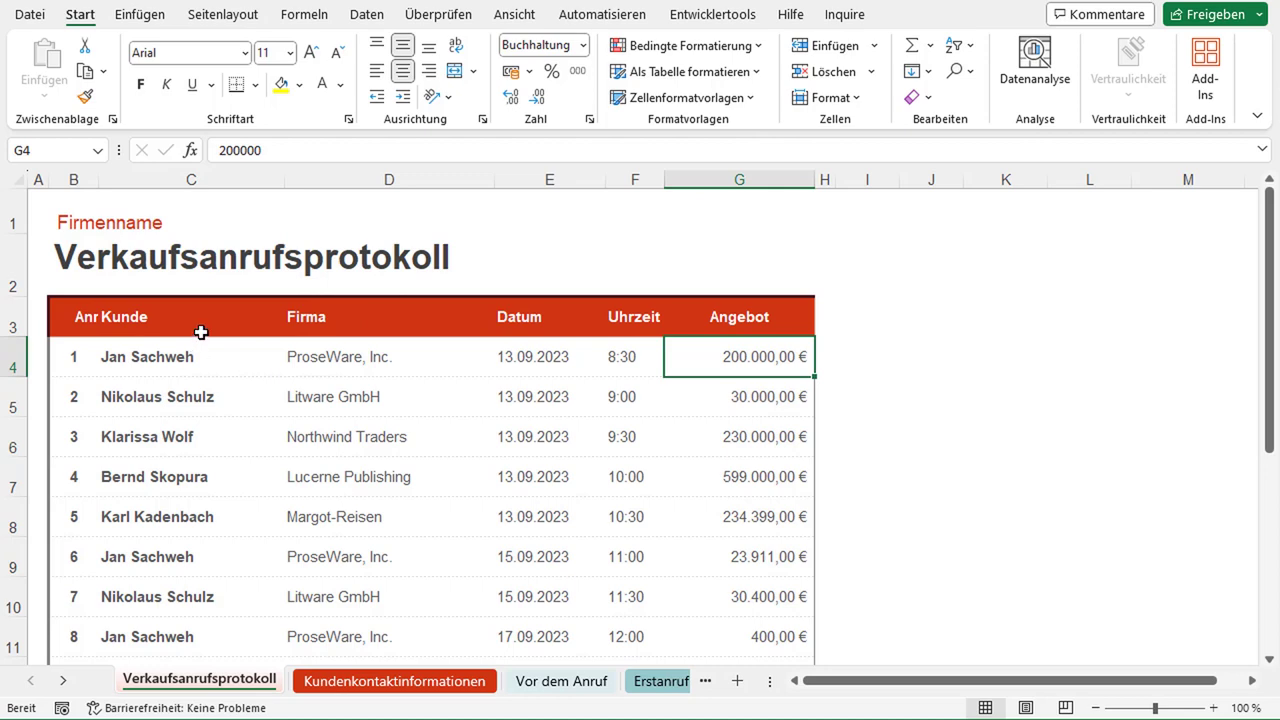
Review the call log's Kunde, Firma and Angebot columns, their input help and the offer amounts
scroll(223, 317, "down", 1)
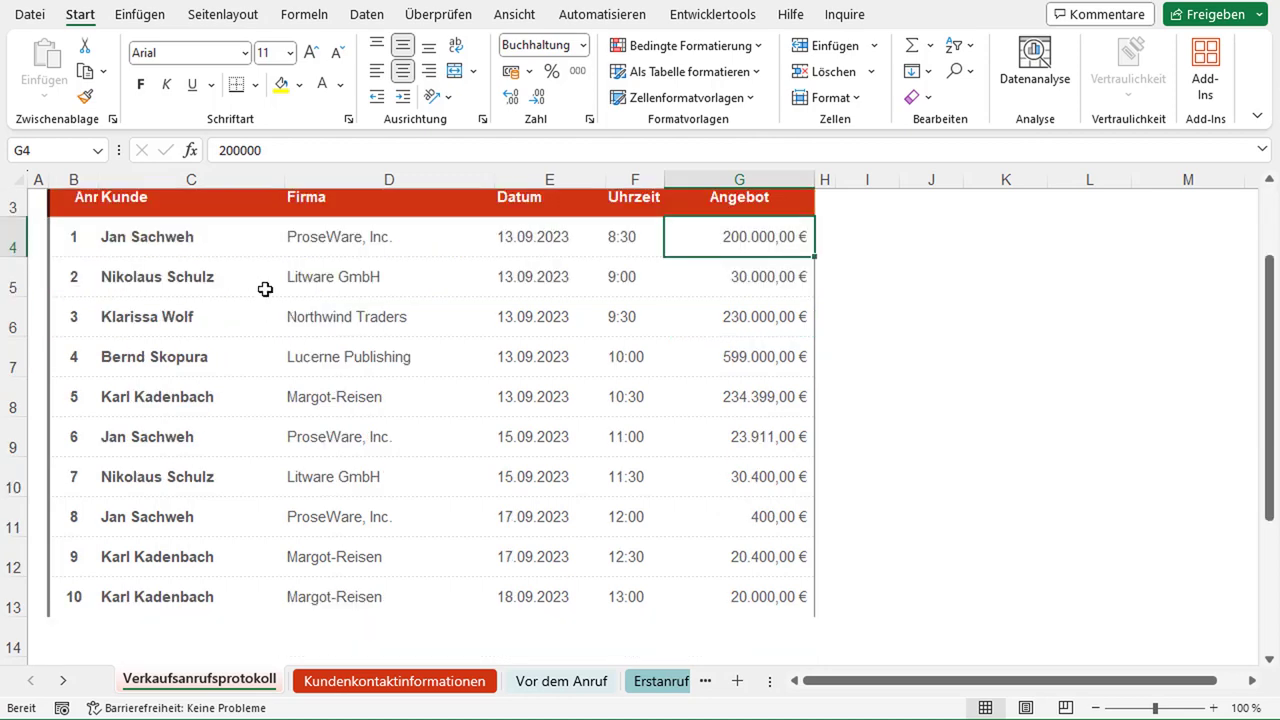
scroll(265, 289, "up", 1)
left_click(191, 316)
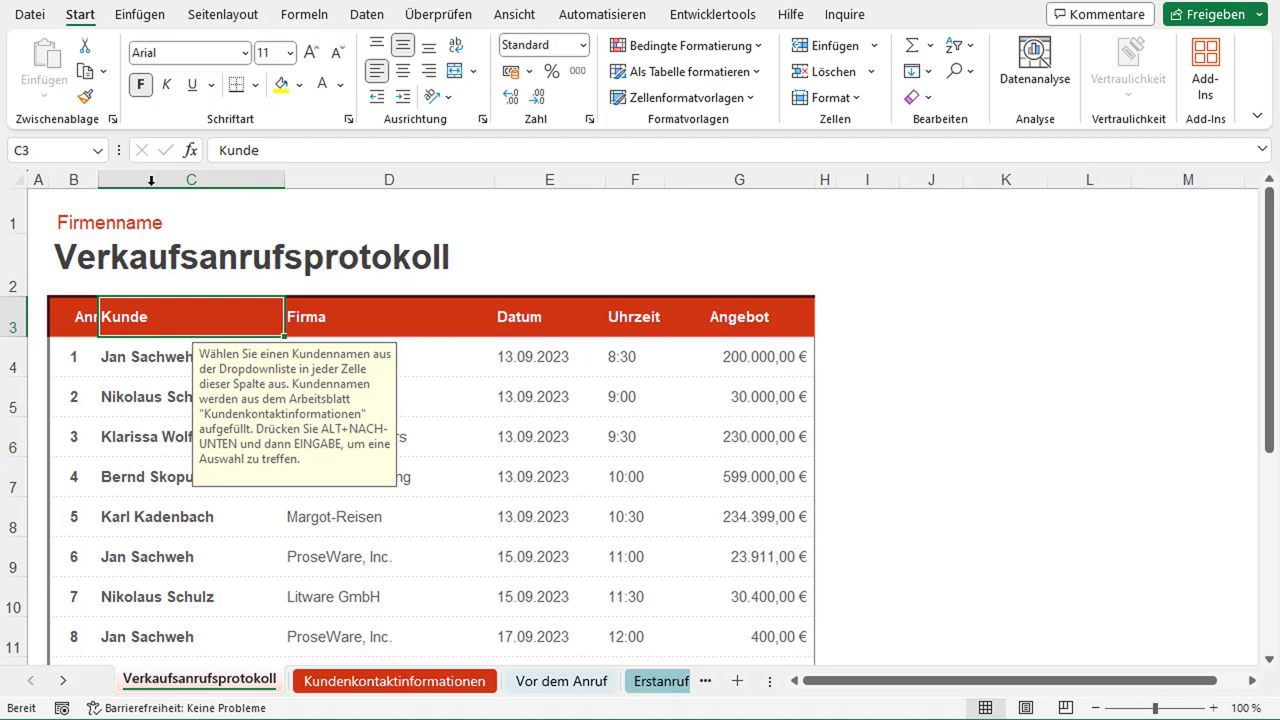
scroll(171, 330, "down", 1)
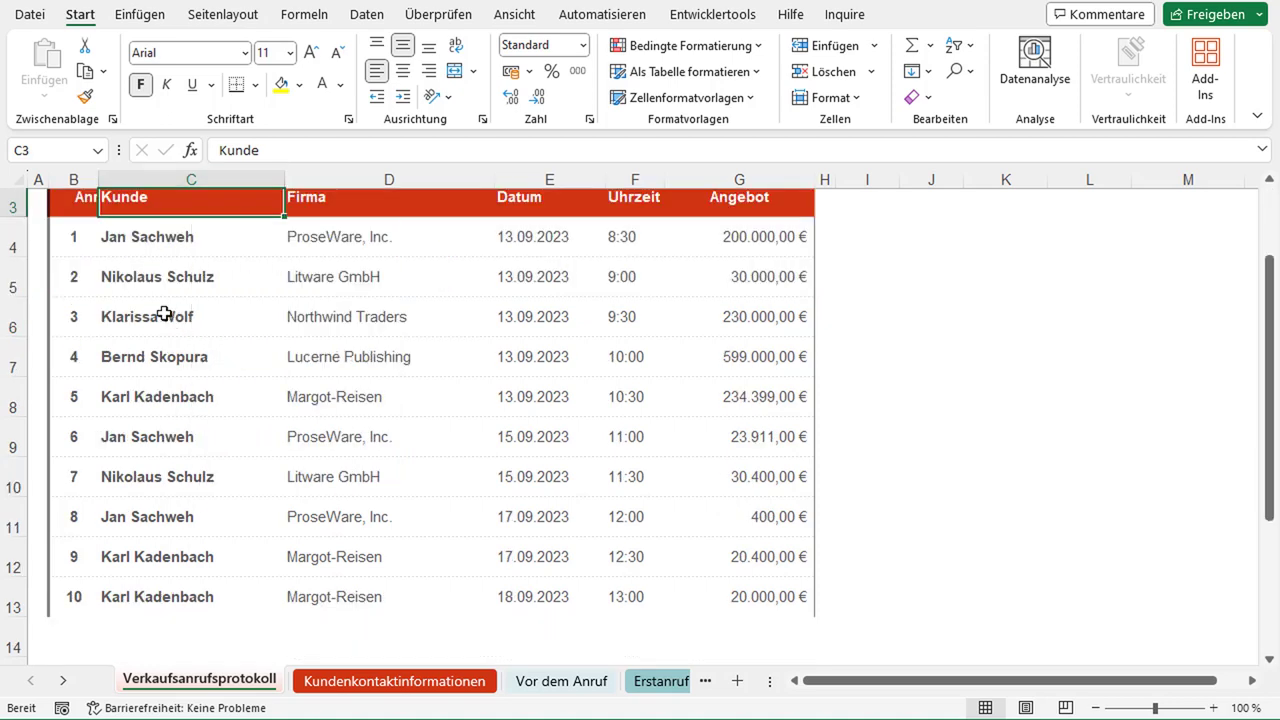
key("Down")
scroll(200, 330, "up", 1)
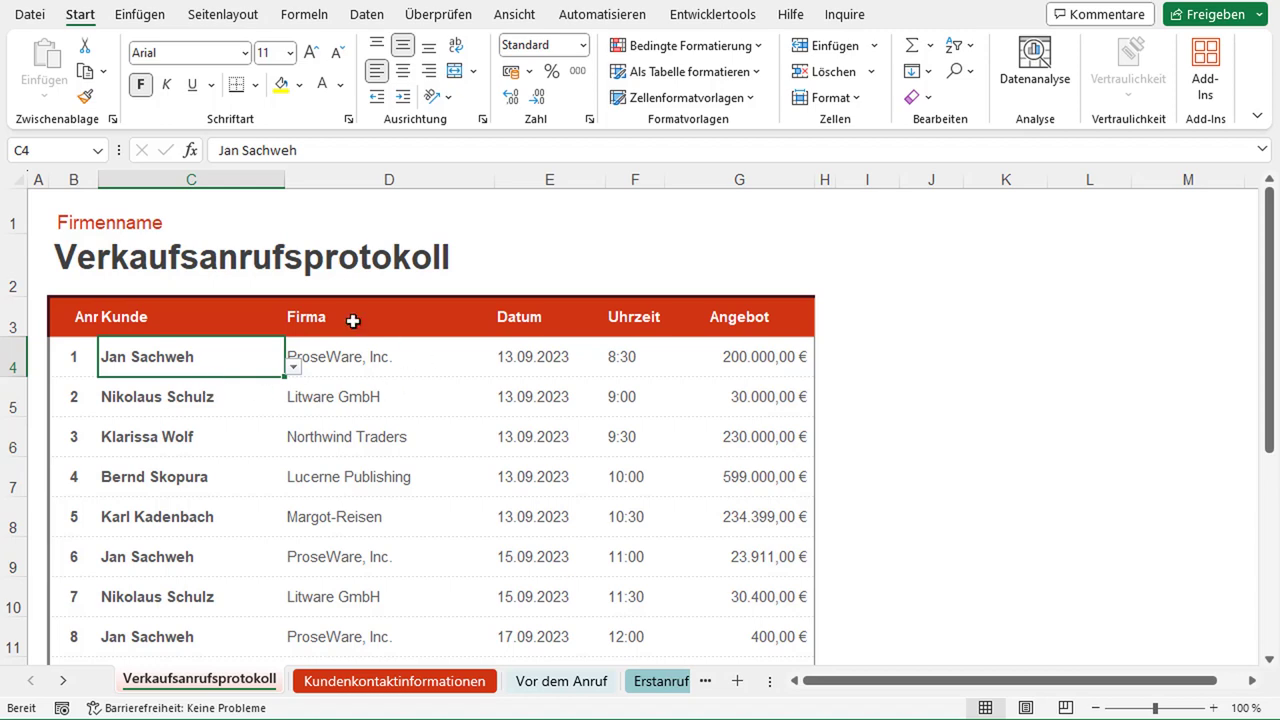
left_click(353, 321)
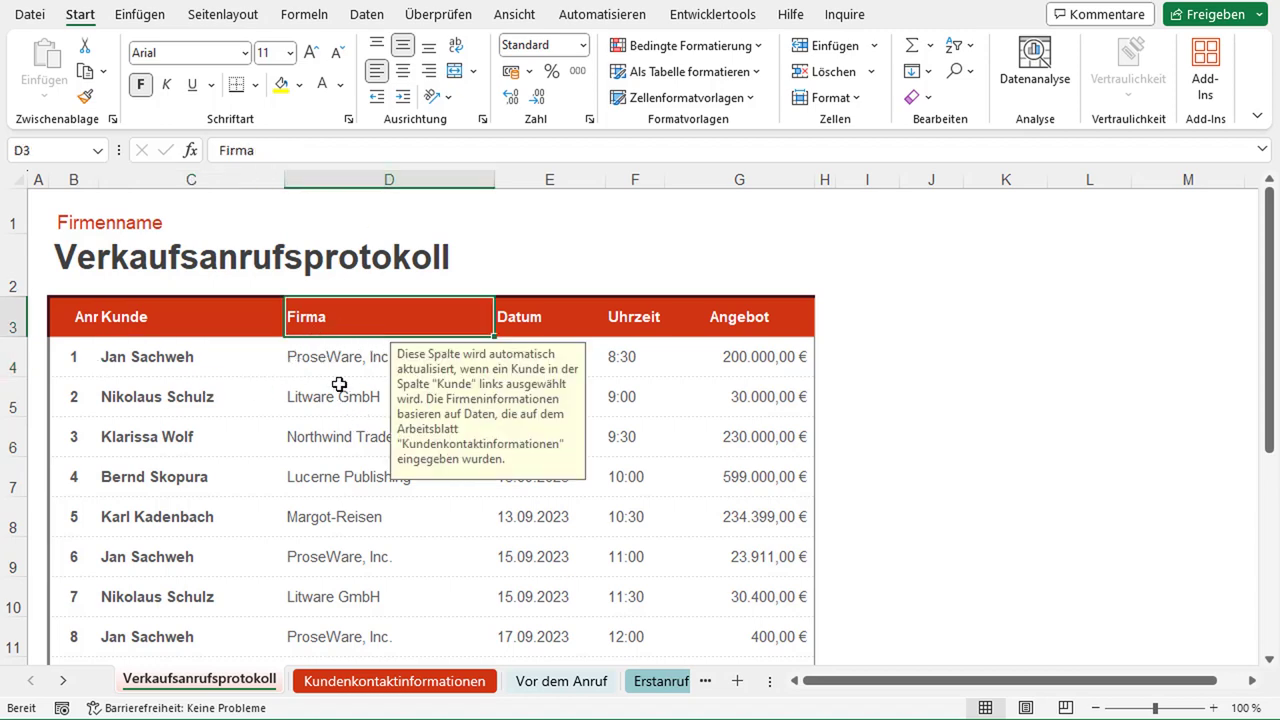
left_click(339, 384)
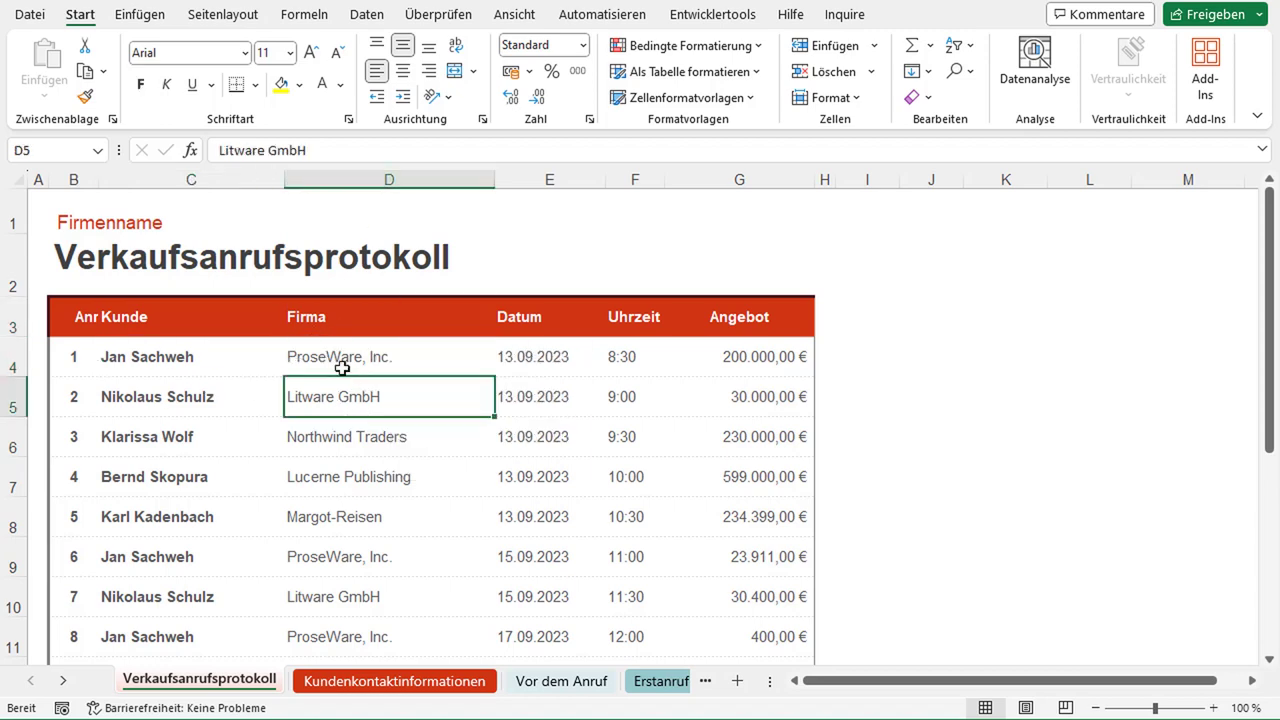
left_click(749, 369)
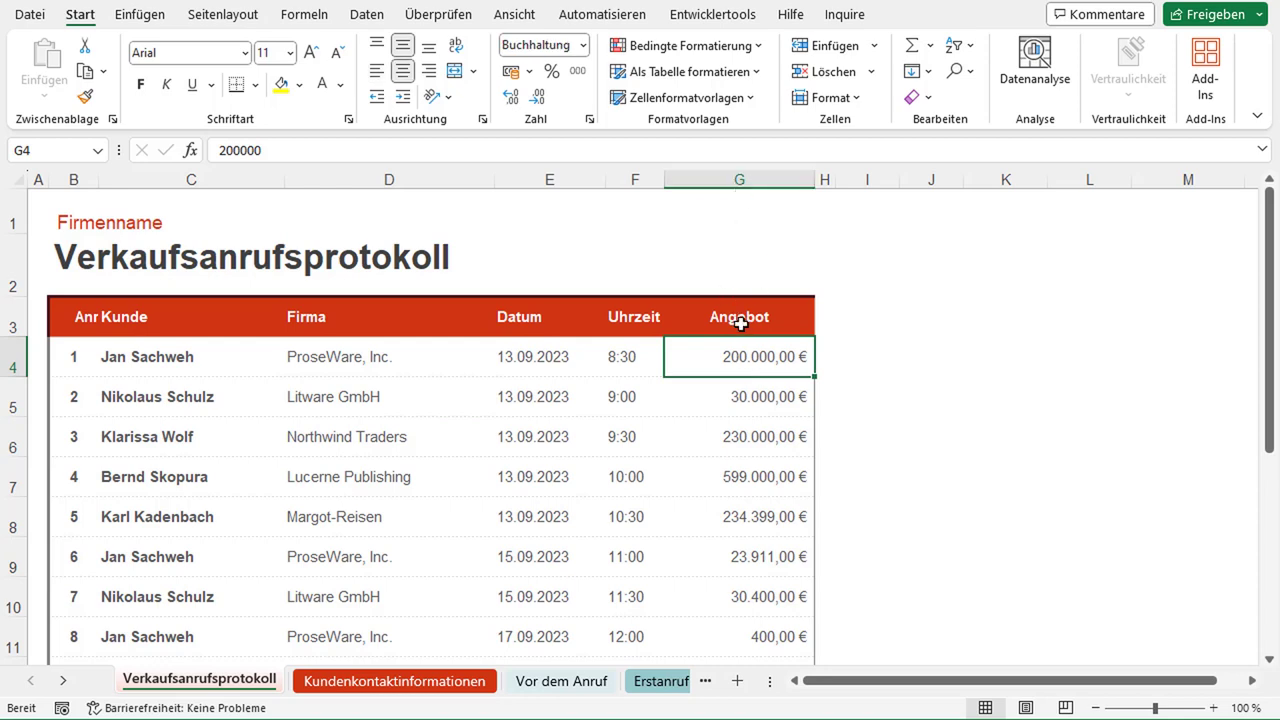
left_click(740, 323)
scroll(728, 377, "down", 1)
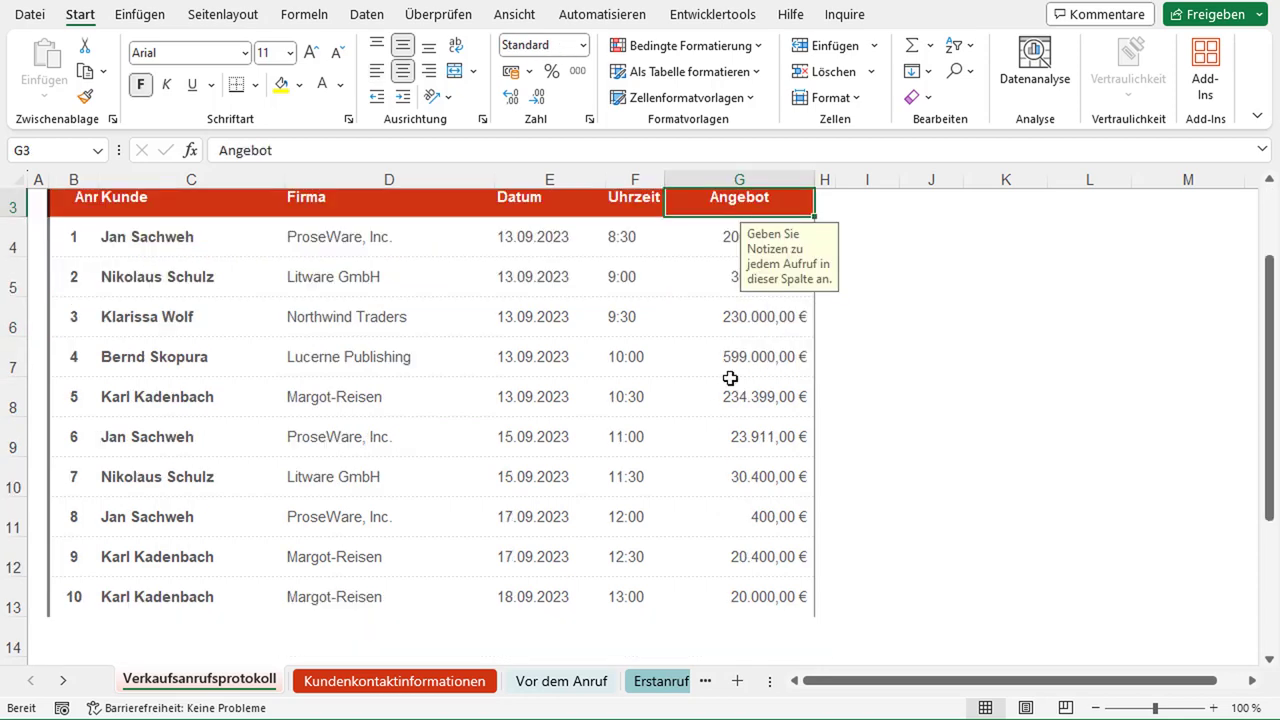
left_click(740, 329)
scroll(737, 440, "up", 1)
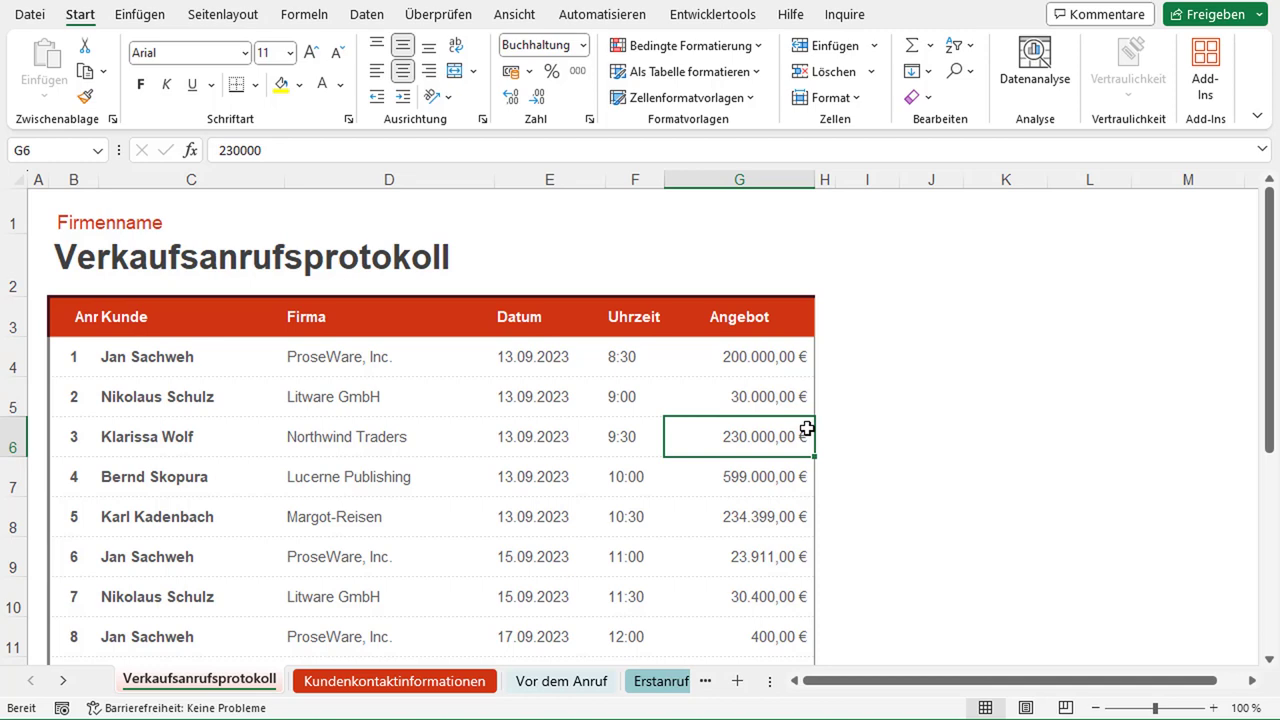
Enter 'ProseWare, Inc.' in cell J5 as the company criterion
left_click(885, 390)
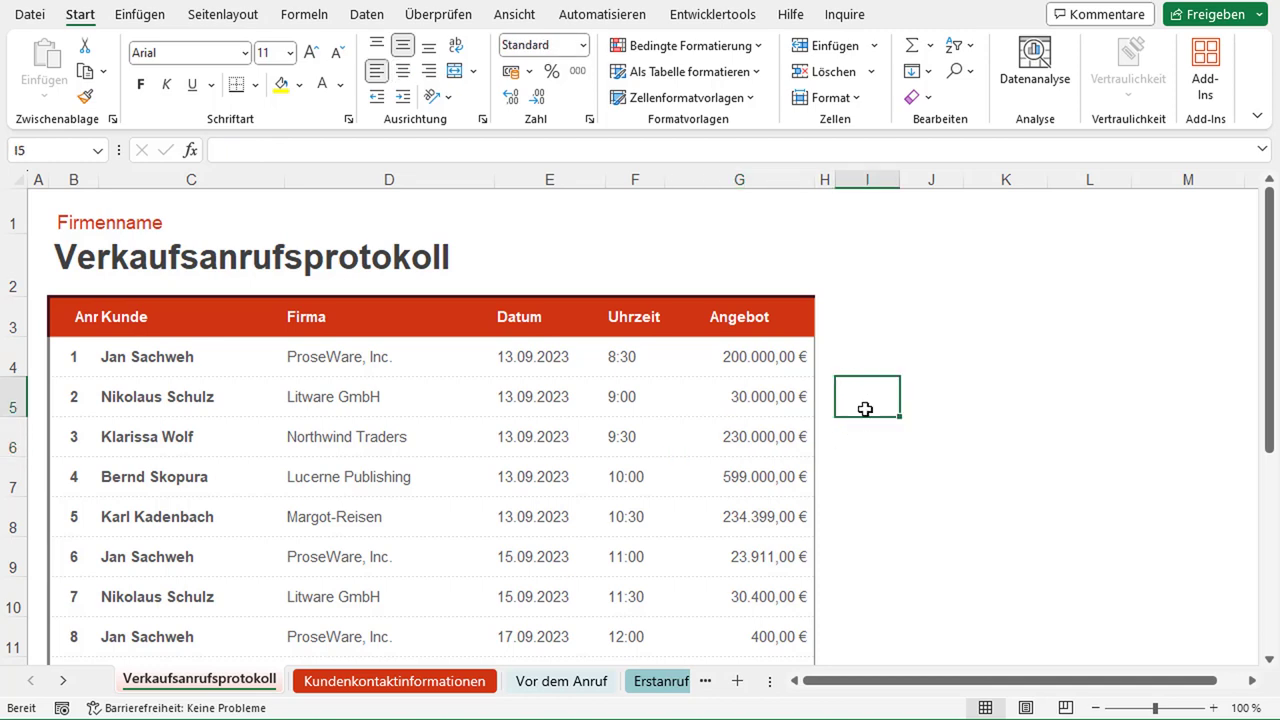
scroll(863, 406, "down", 1)
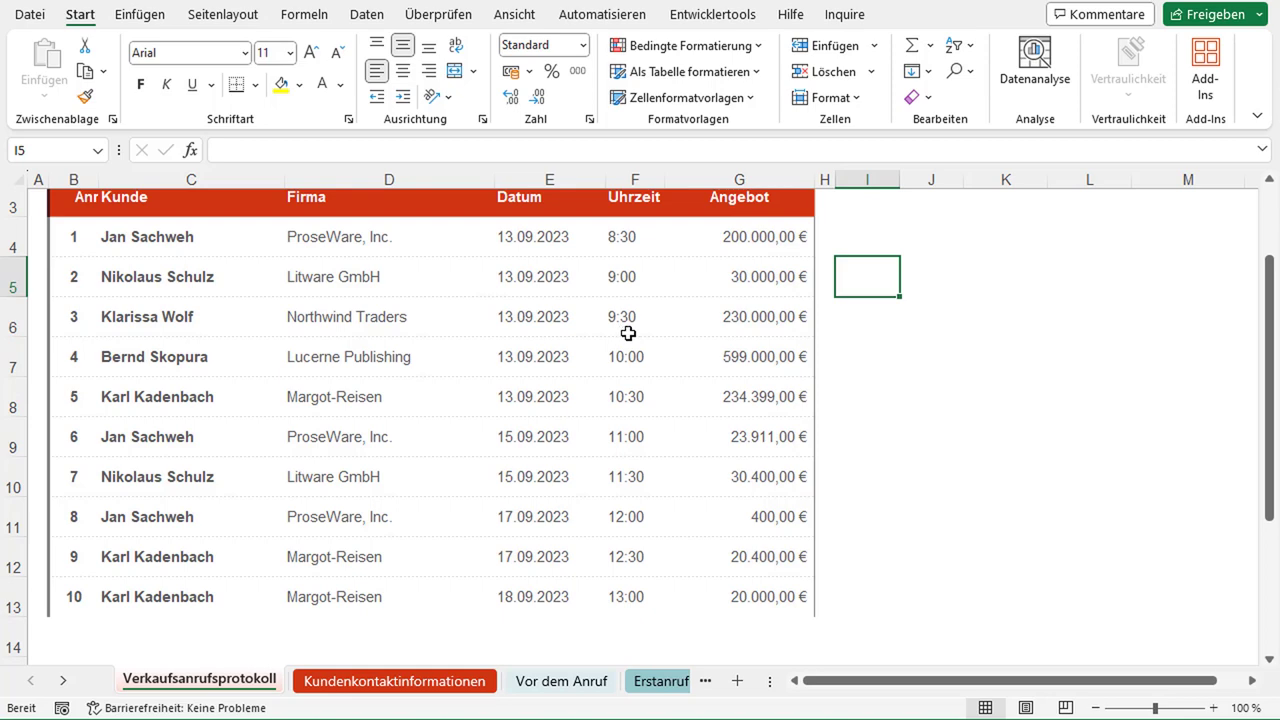
left_click(948, 276)
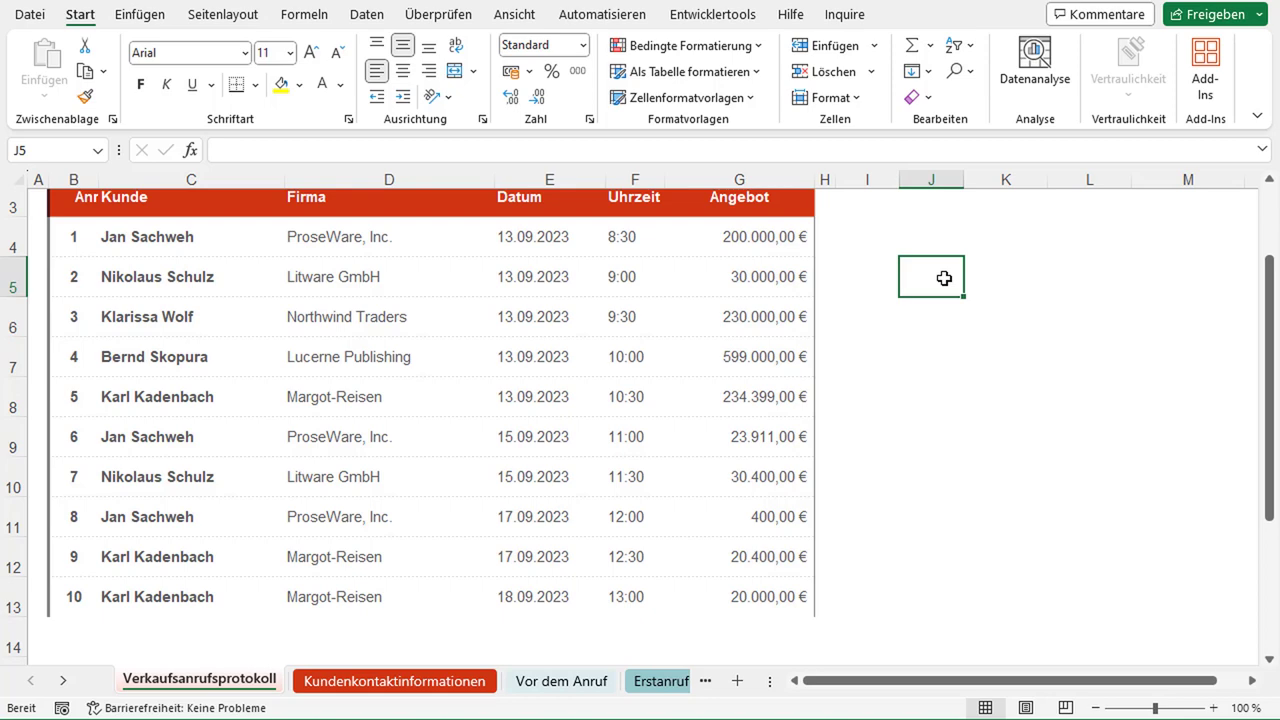
type("Prose")
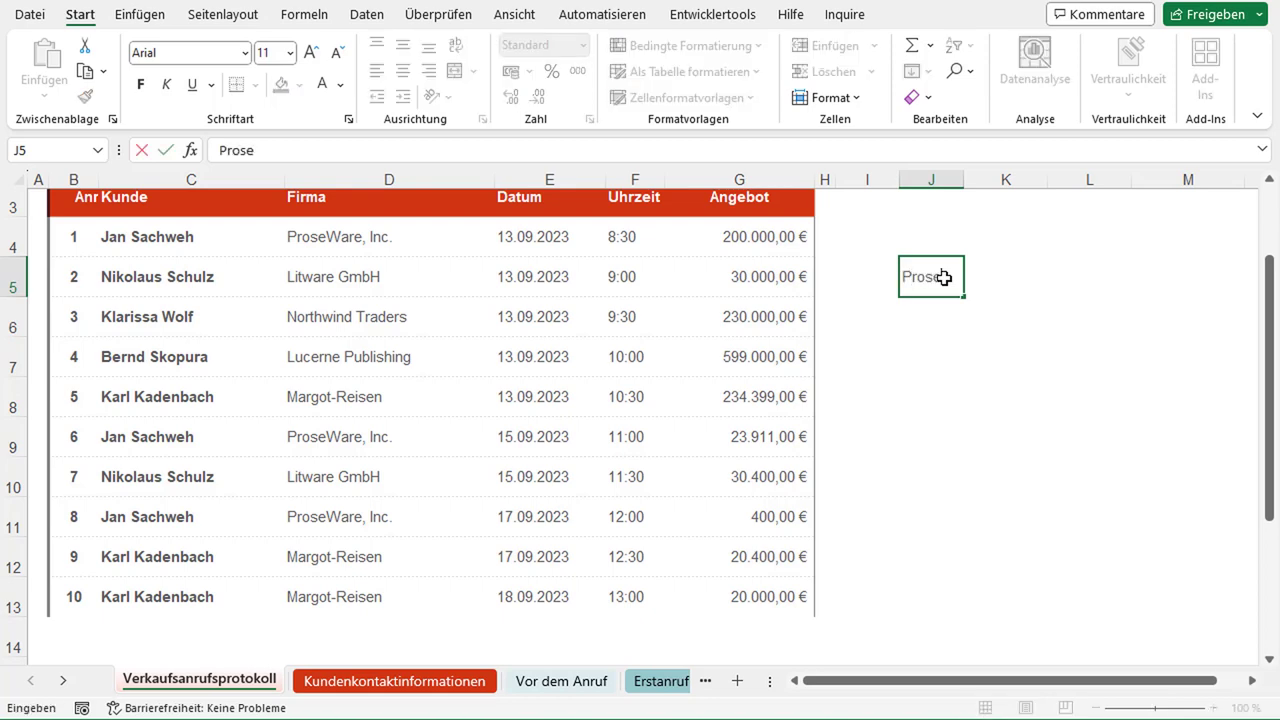
type("Ware, I")
type("nc.")
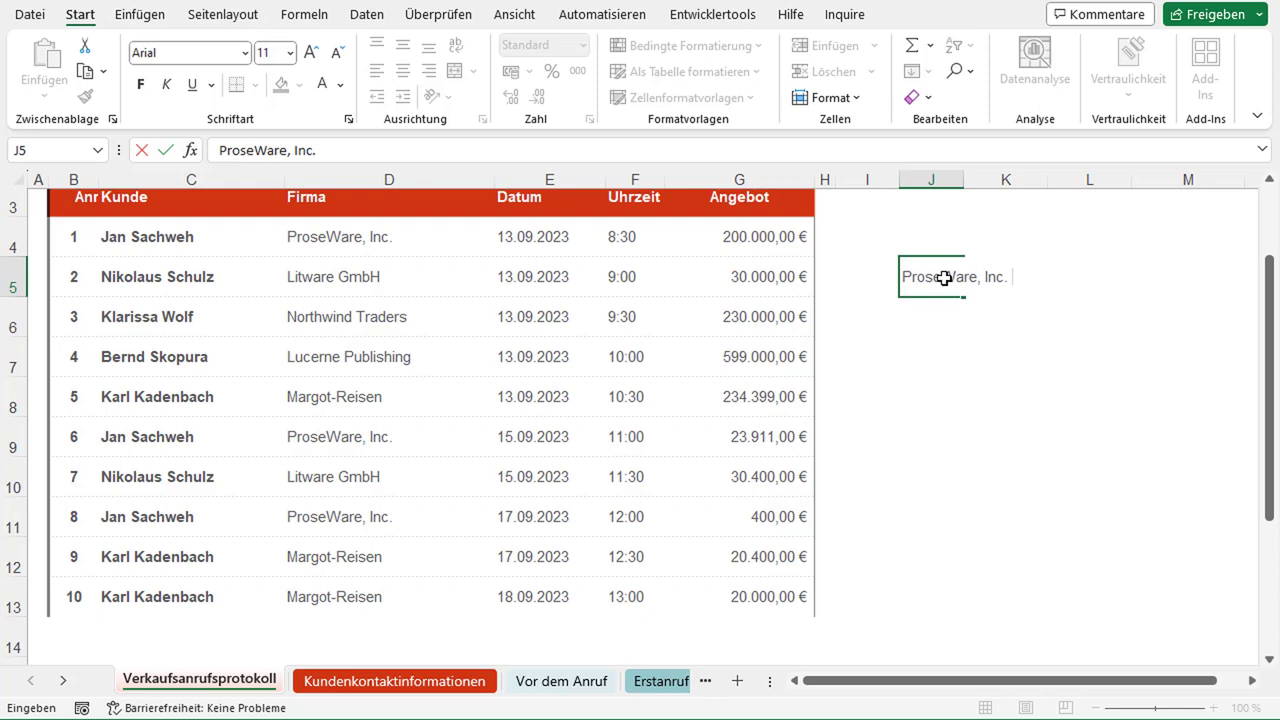
key("Tab")
key("Tab")
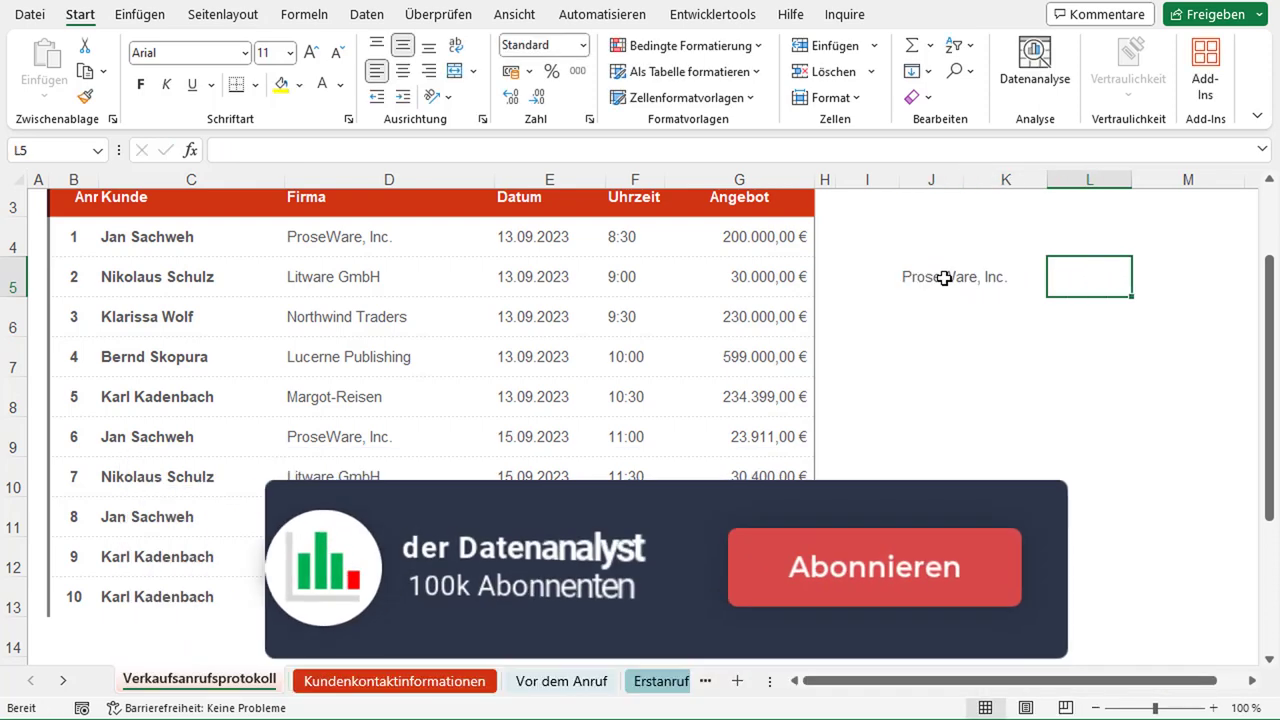
Begin =SUMMEWENN( in L5 with the Firma cells D4:D13 as its range
type("=")
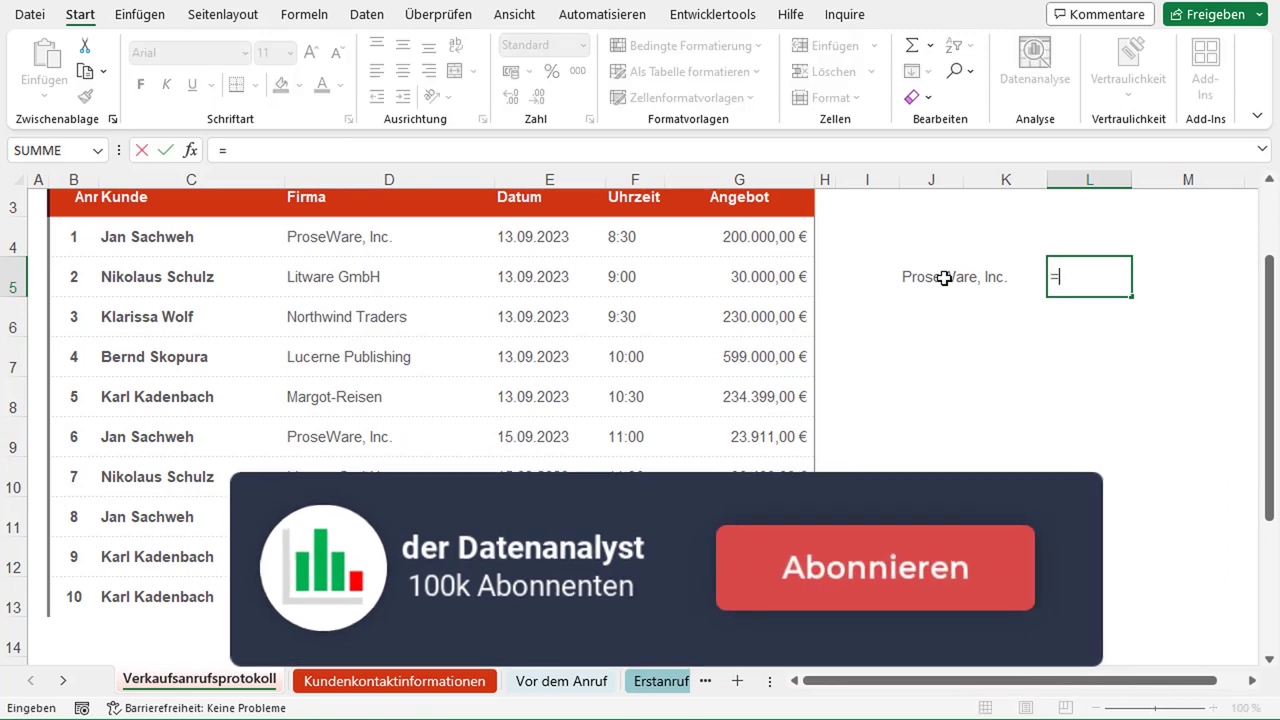
type("SUMMEW")
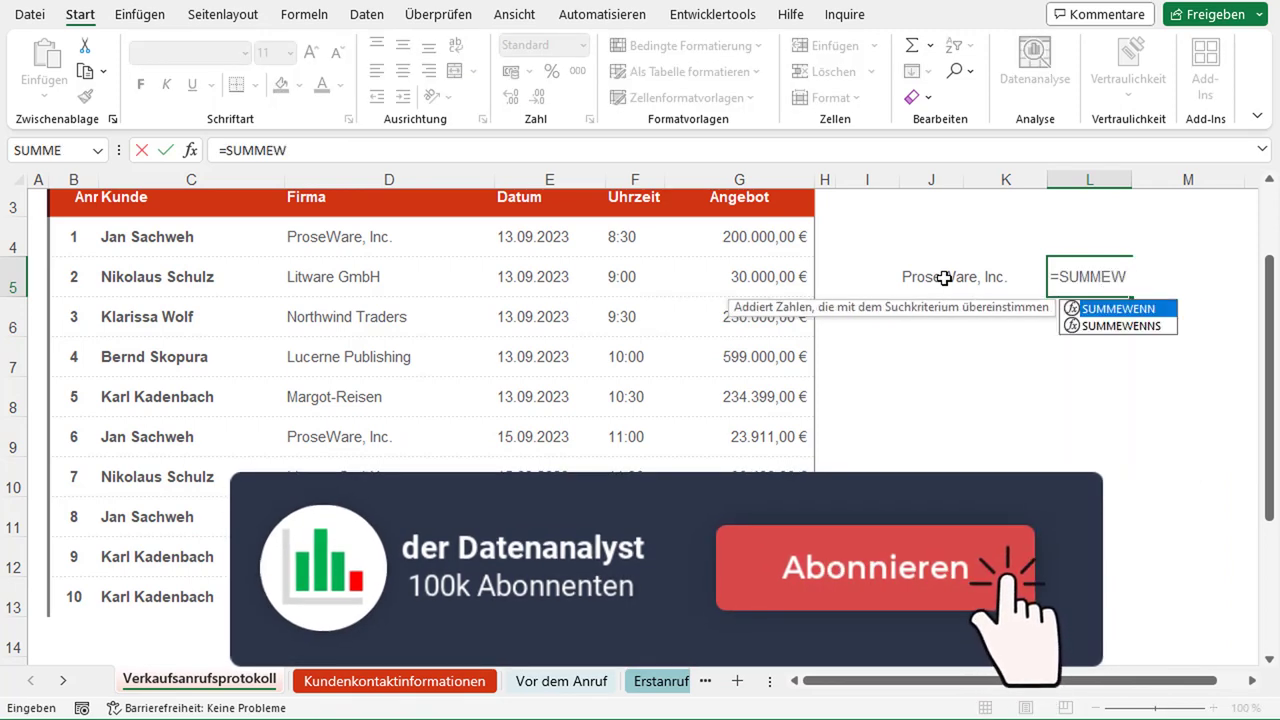
type("ENN(")
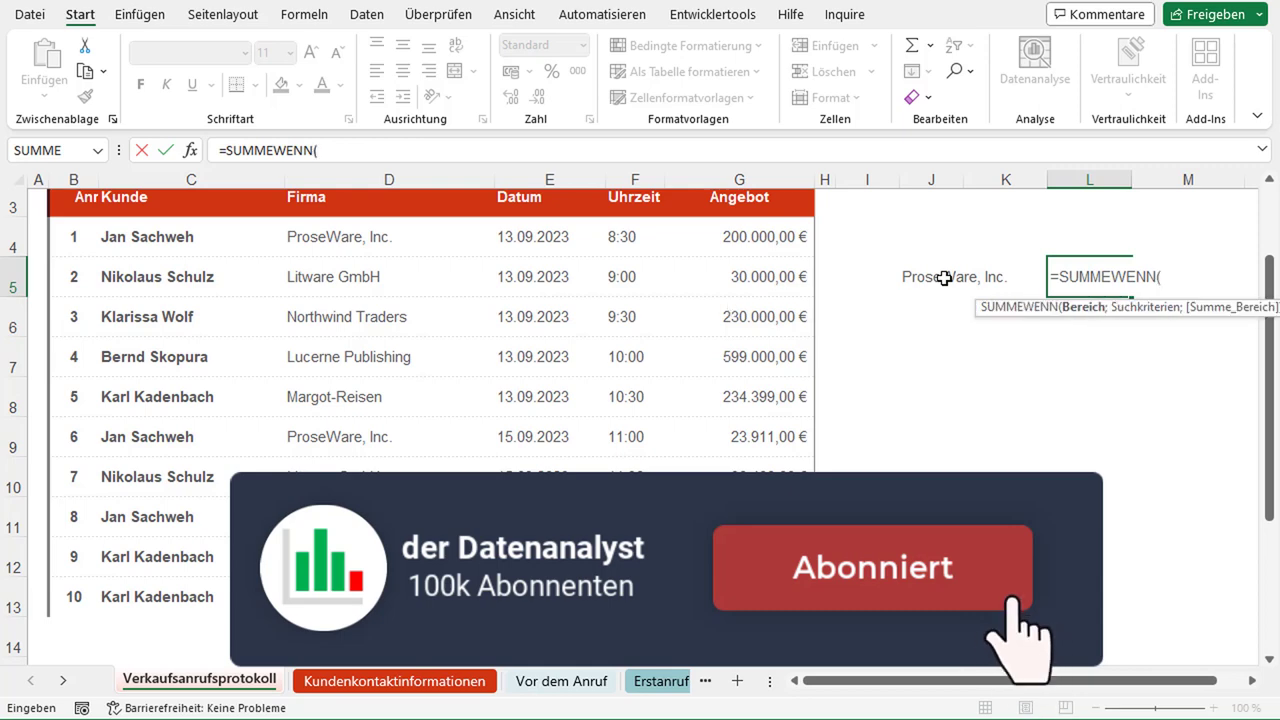
left_click(381, 152)
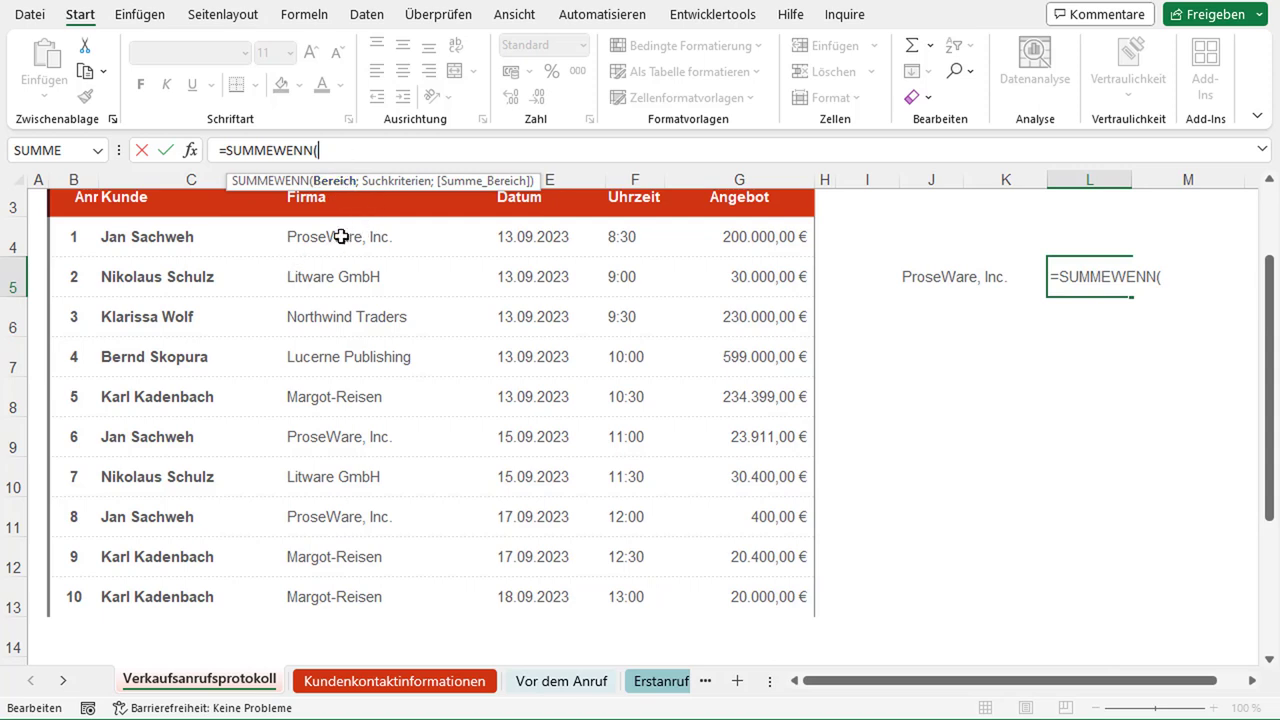
left_click_drag(340, 238, 334, 592)
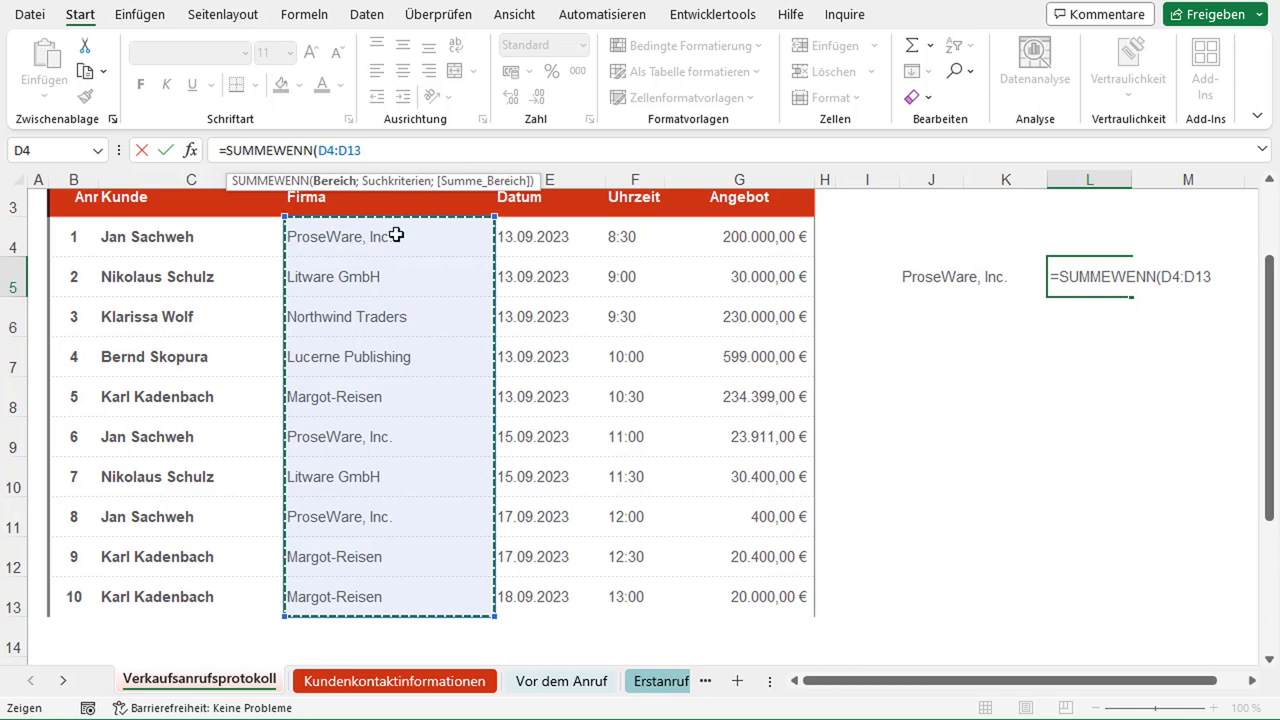
Complete the formula as =SUMMEWENN(D4:D13;D4;G4:G13), with D4 as criterion and G4:G13 summed
type(";")
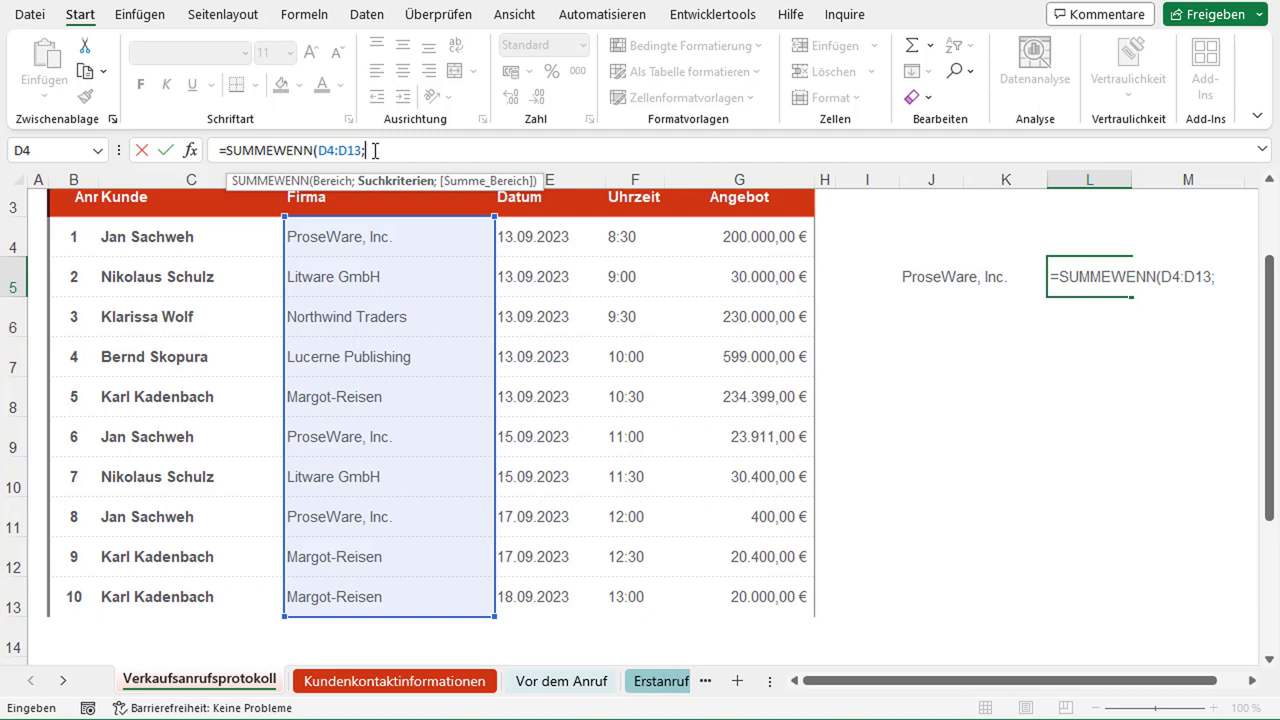
left_click(376, 150)
left_click(363, 243)
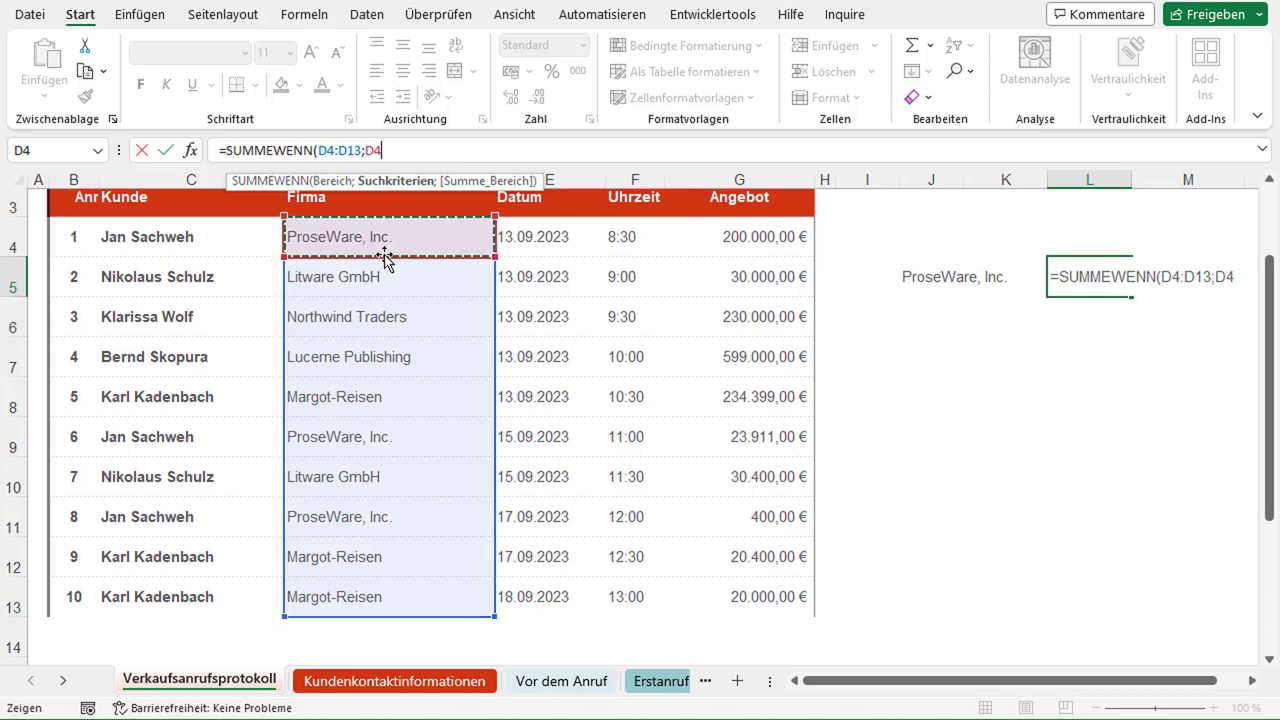
type(";")
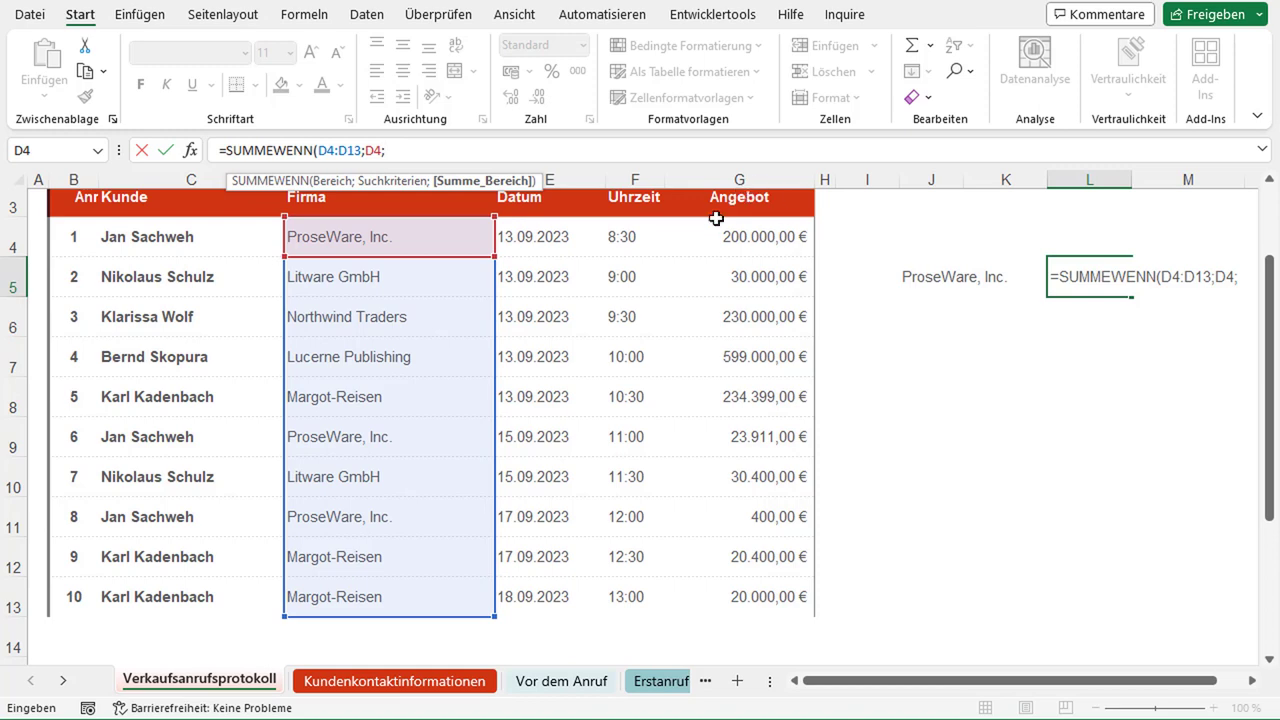
left_click_drag(754, 246, 758, 594)
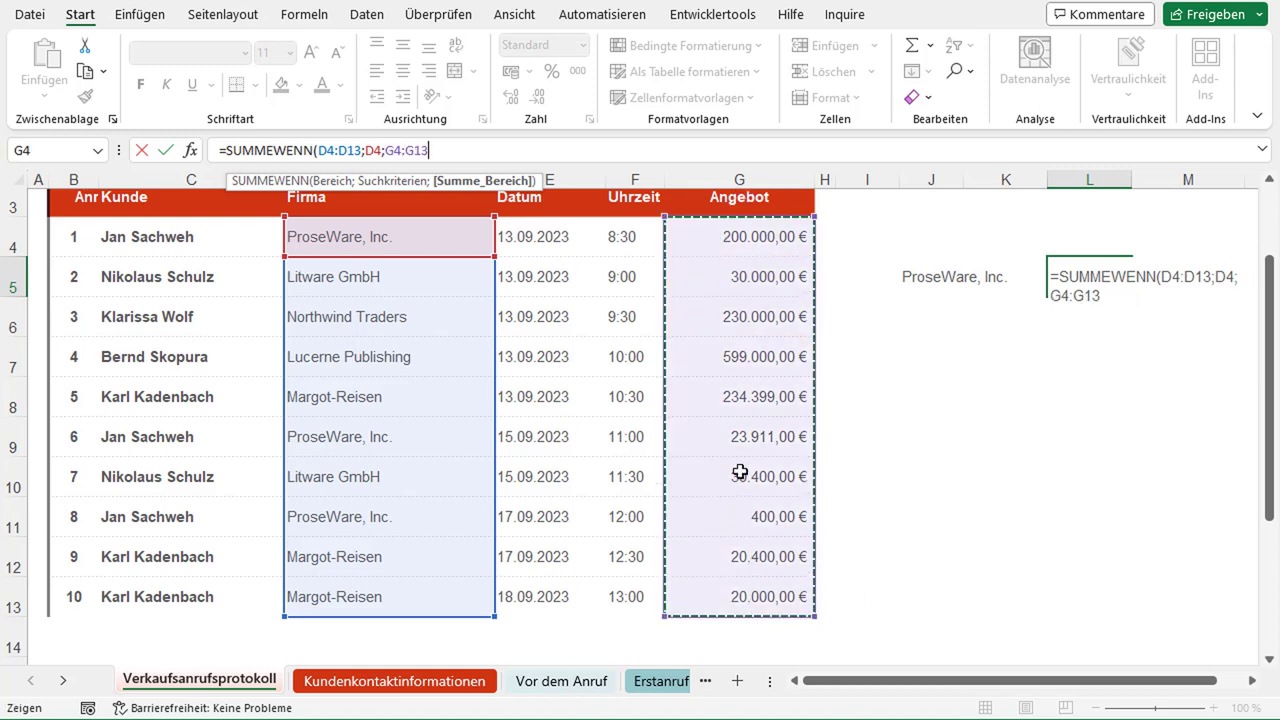
type(")")
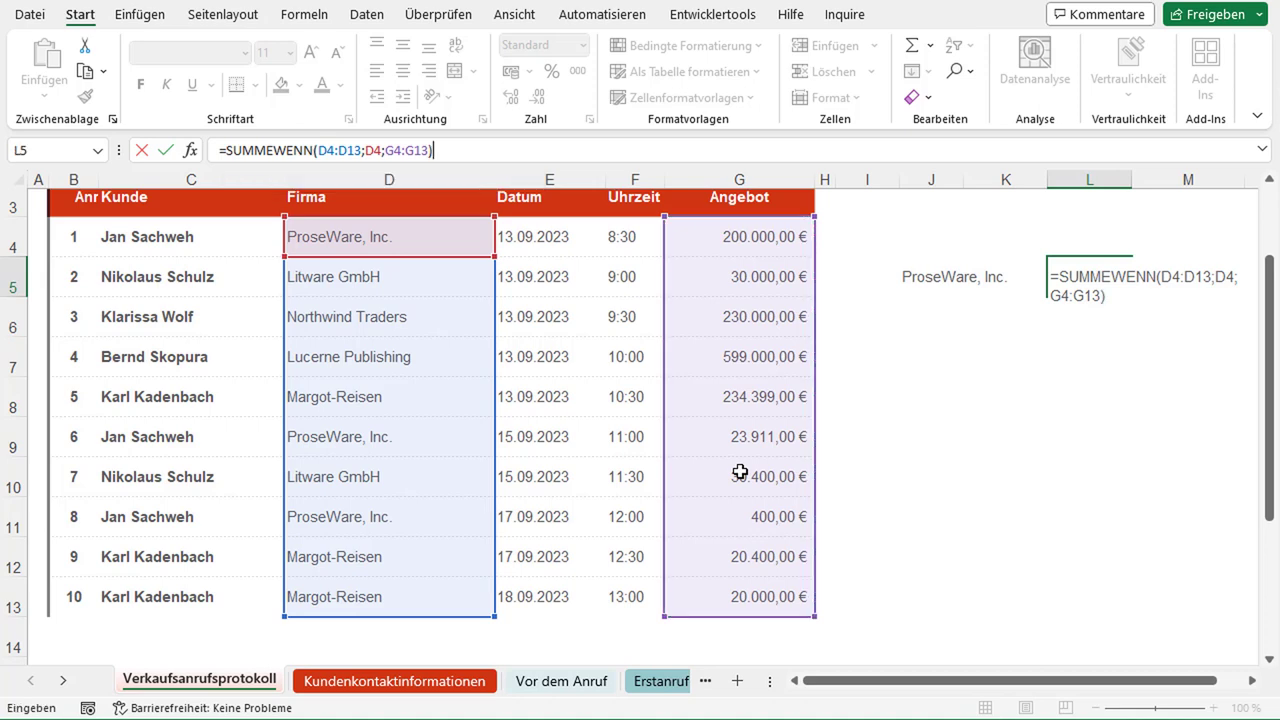
Commit the L5 total, apply the Buchhaltung euro format, and widen column L to fit
key("Return")
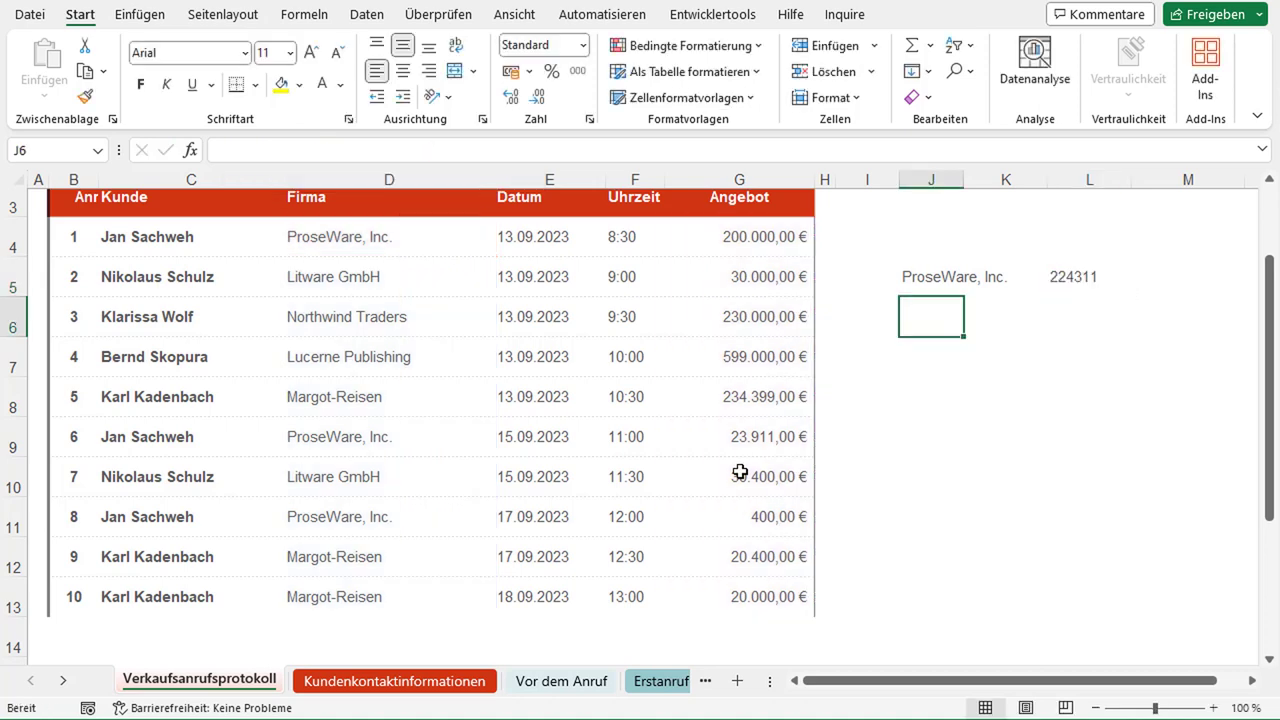
left_click(1071, 280)
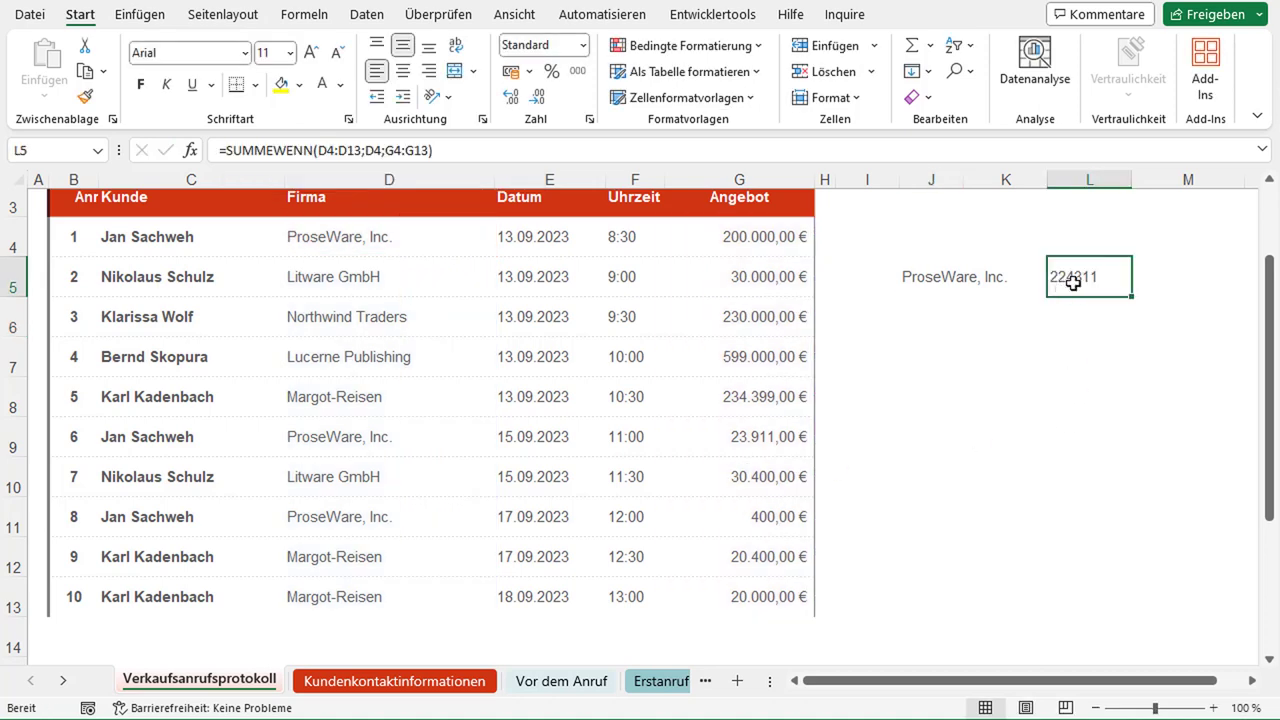
left_click(512, 72)
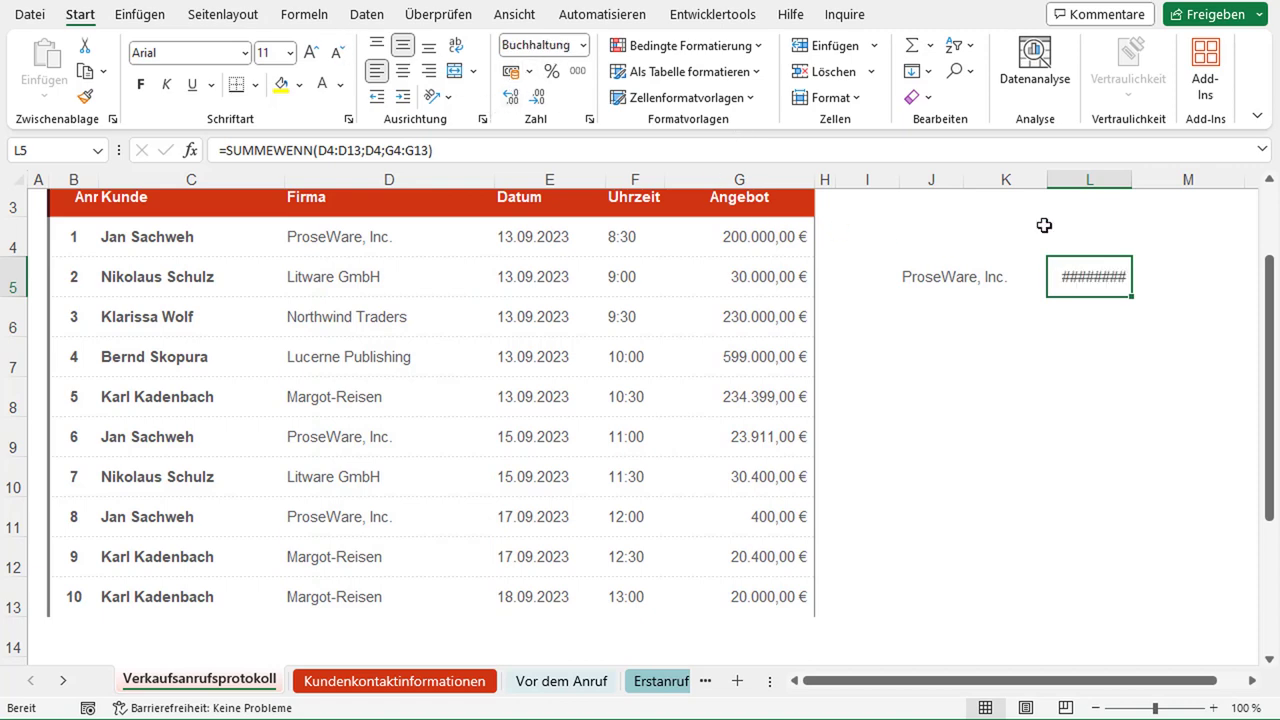
left_click_drag(1128, 182, 1167, 182)
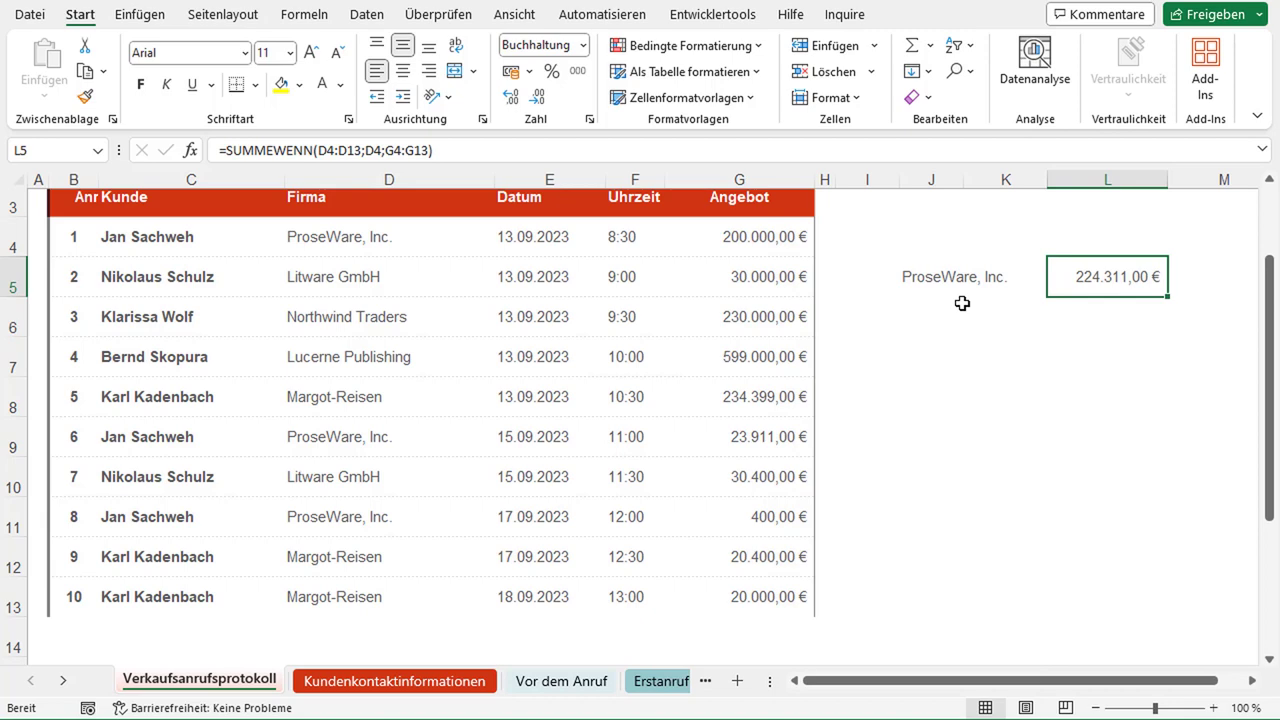
left_click(918, 273)
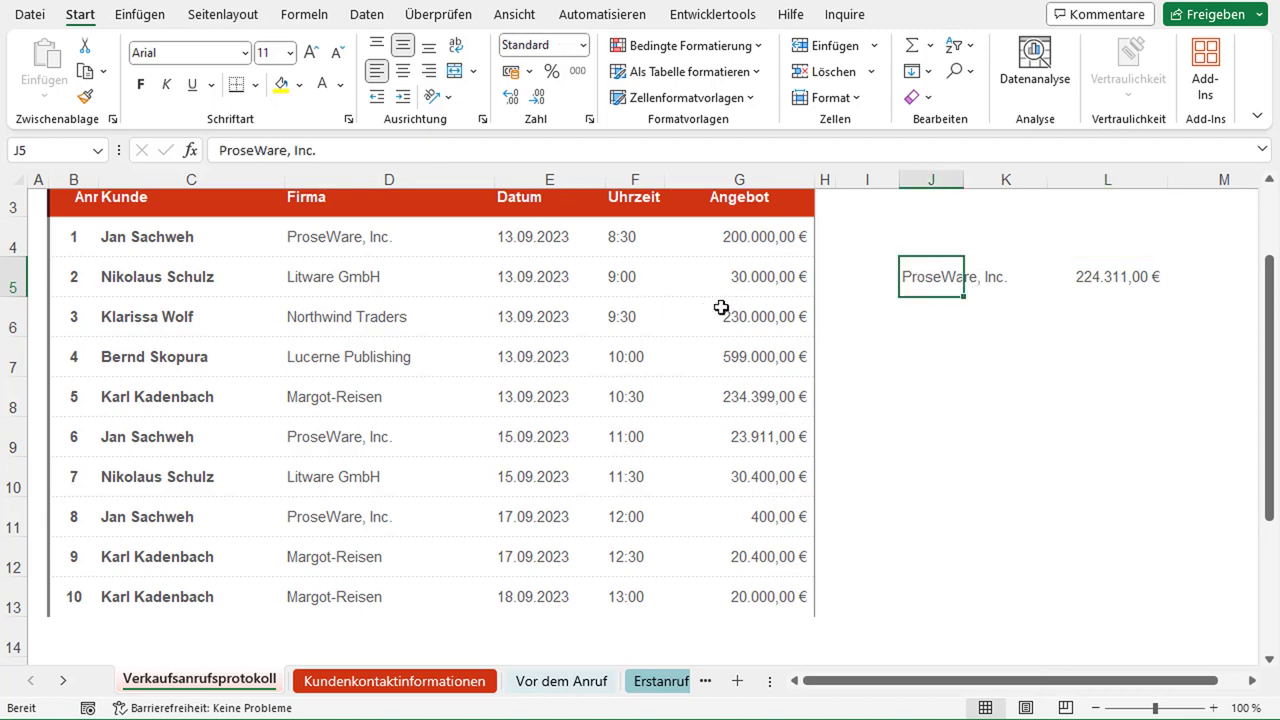
left_click(770, 244)
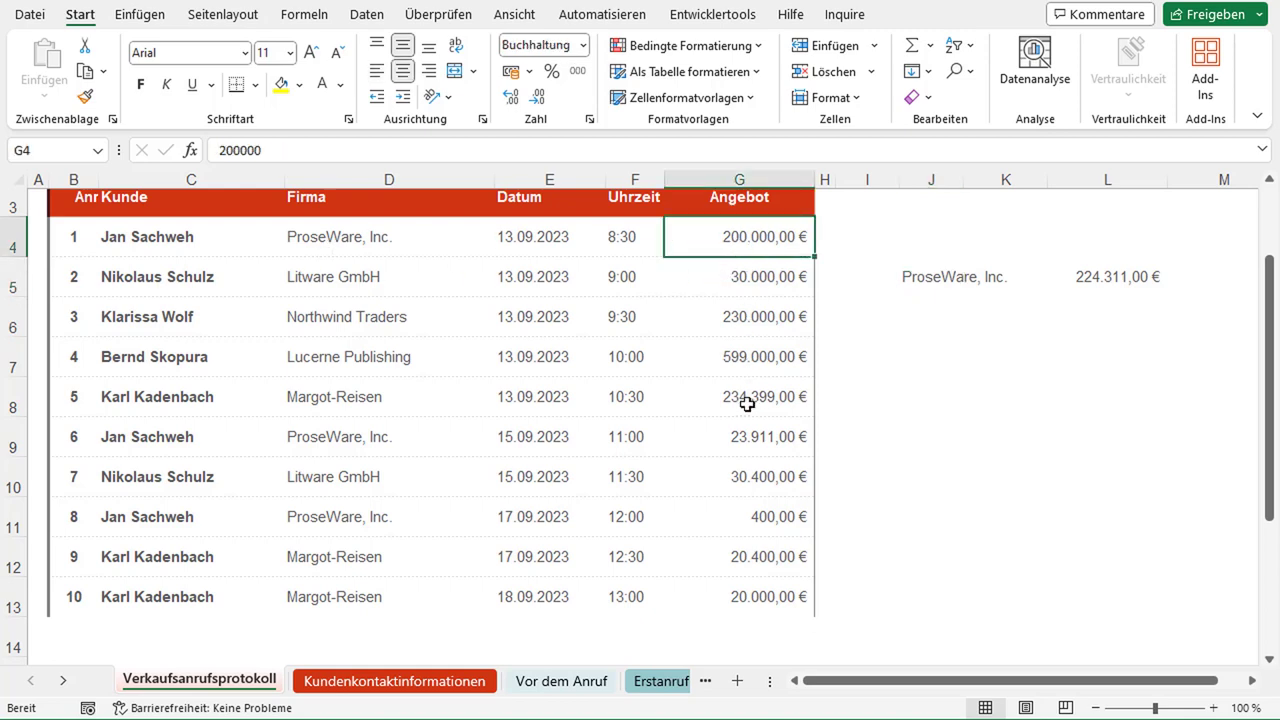
left_click(755, 444, "ctrl")
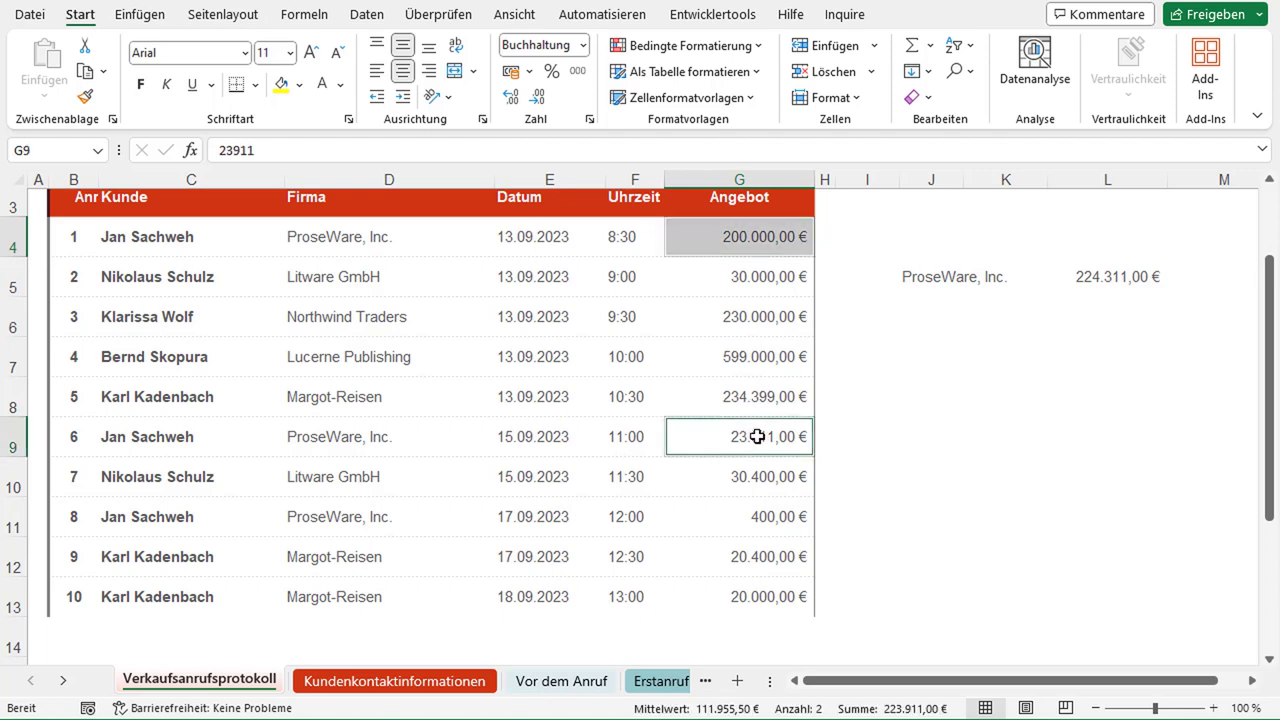
left_click(800, 530, "ctrl")
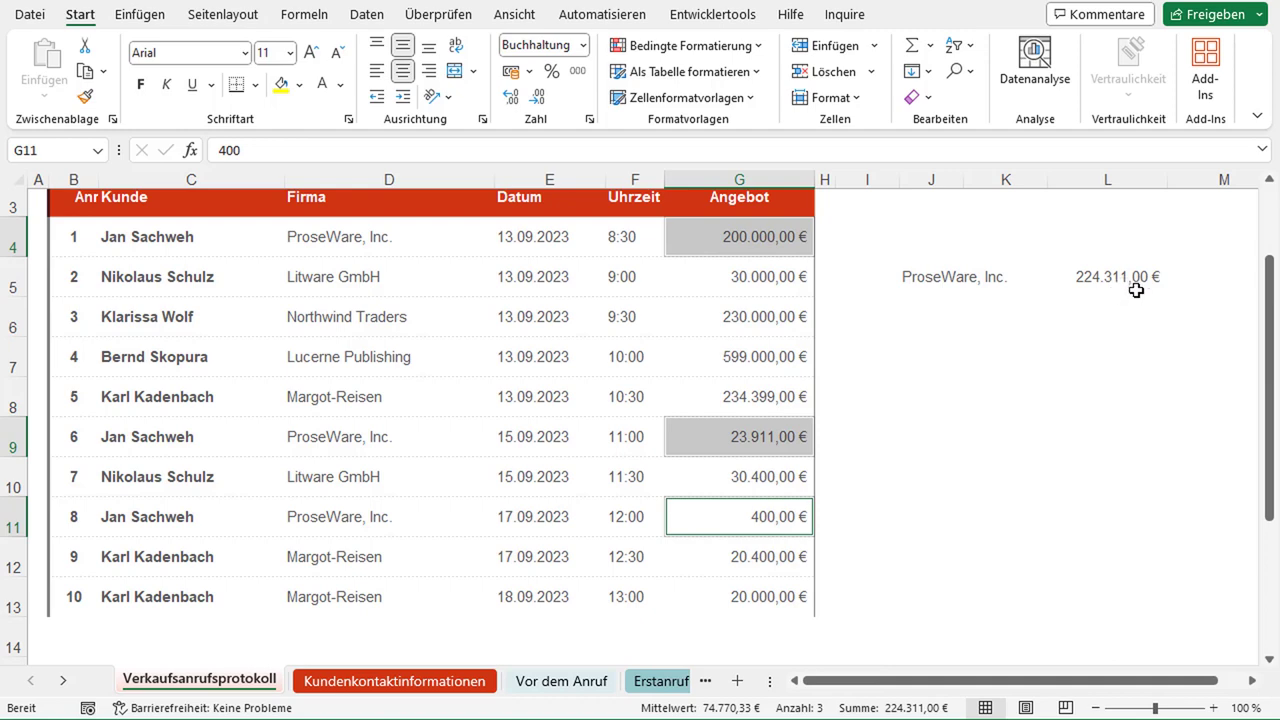
left_click(921, 312)
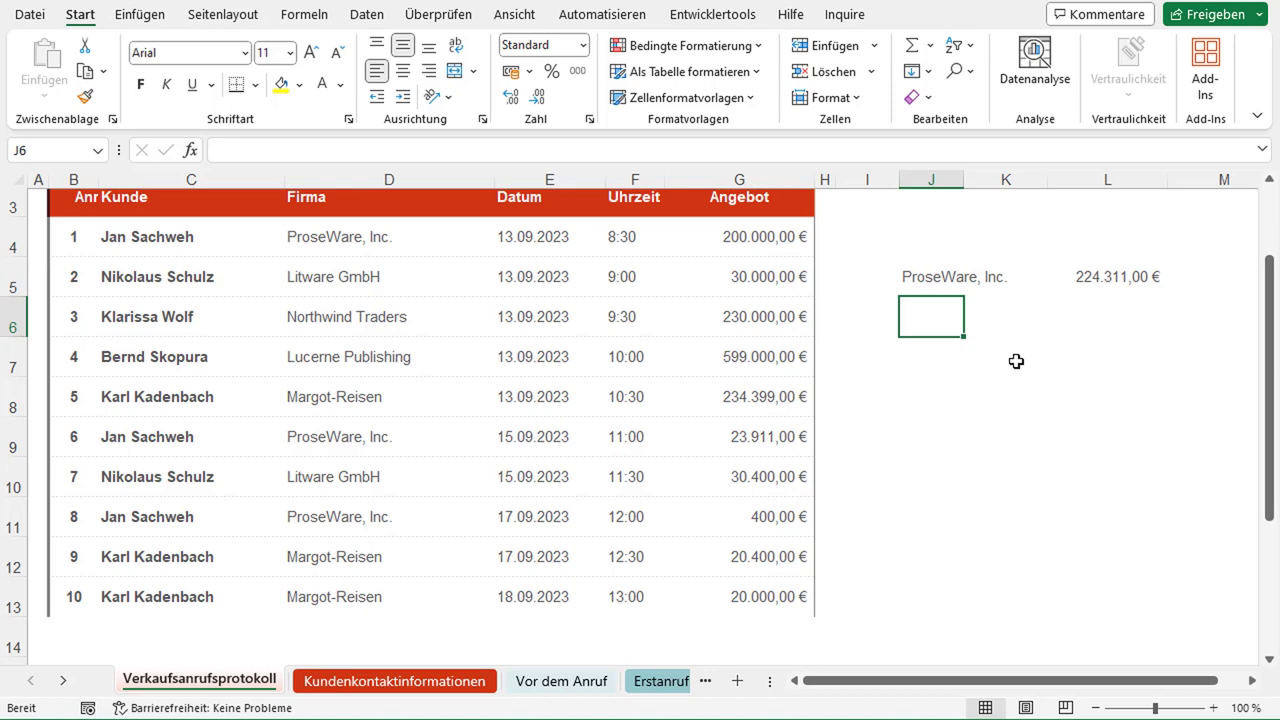
Enter the criterion '> 100000' in cell J6
type("> 10")
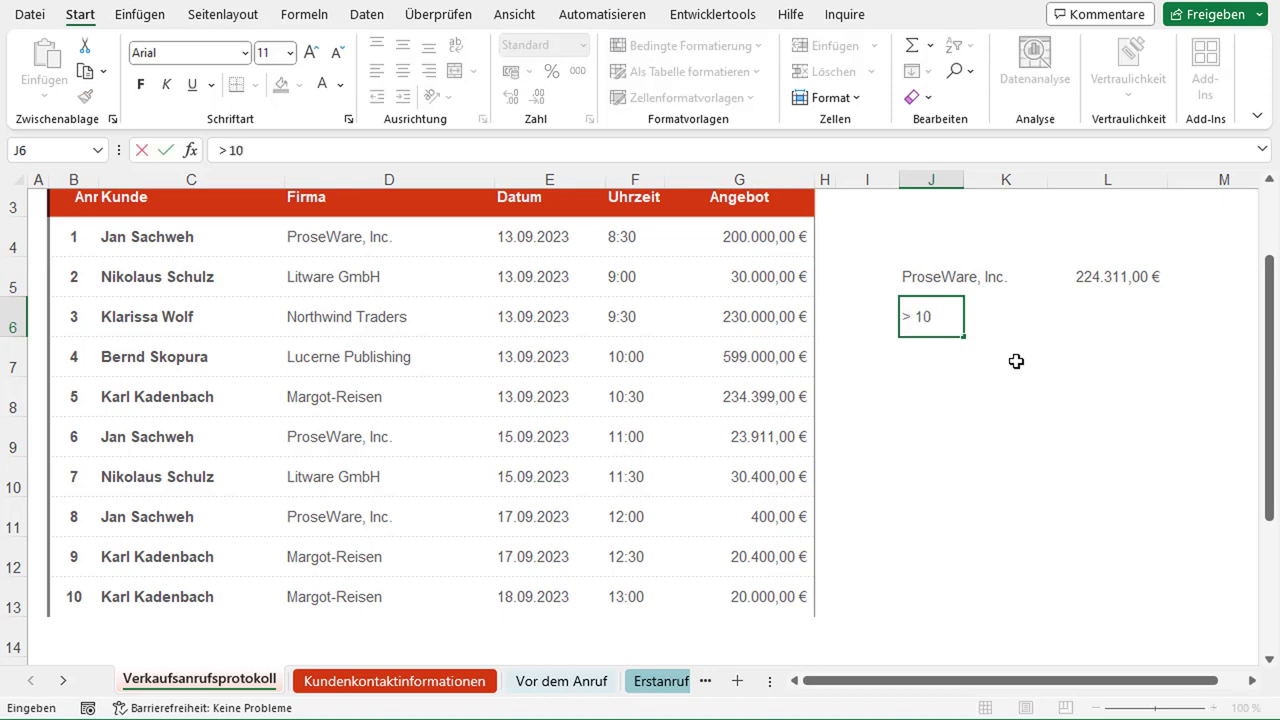
type("0000")
key("Return")
key("Up")
key("Right")
key("Right")
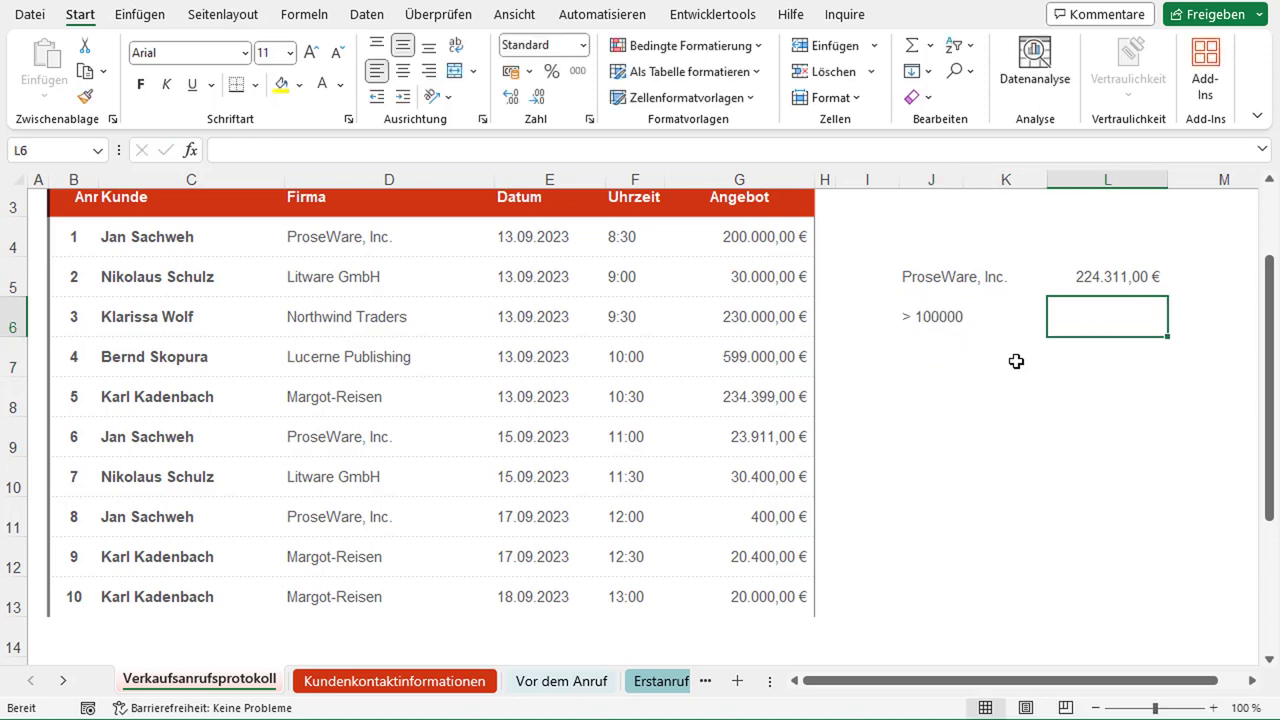
In L6 enter =SUMMEWENN(G4:G13;">100000";G4:G13) to total offers above 100000
type("=")
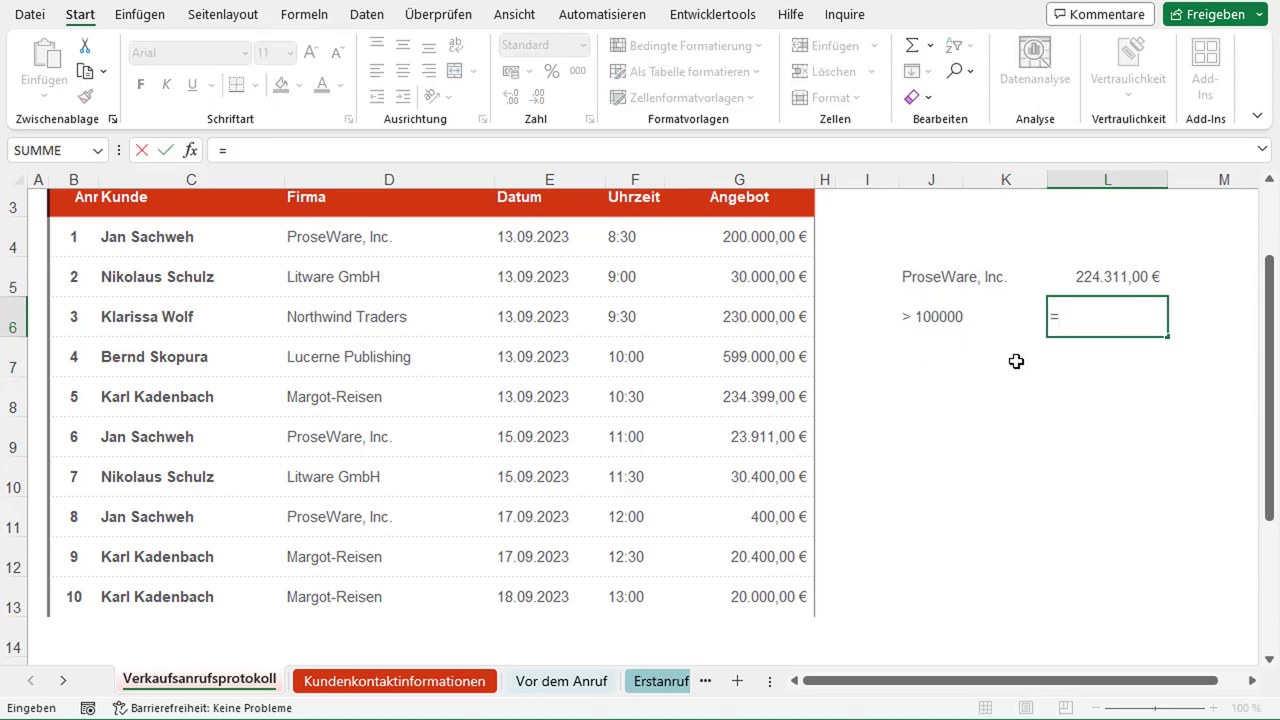
type("SUMMEWENN")
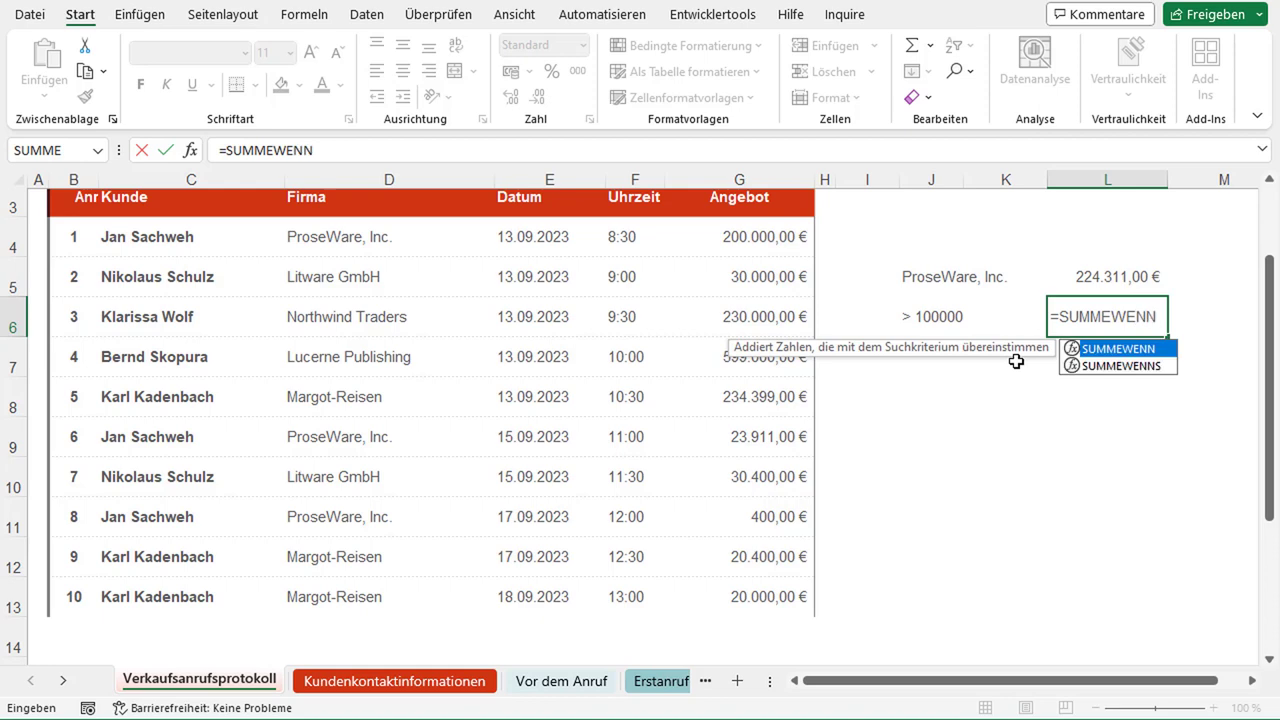
type("(")
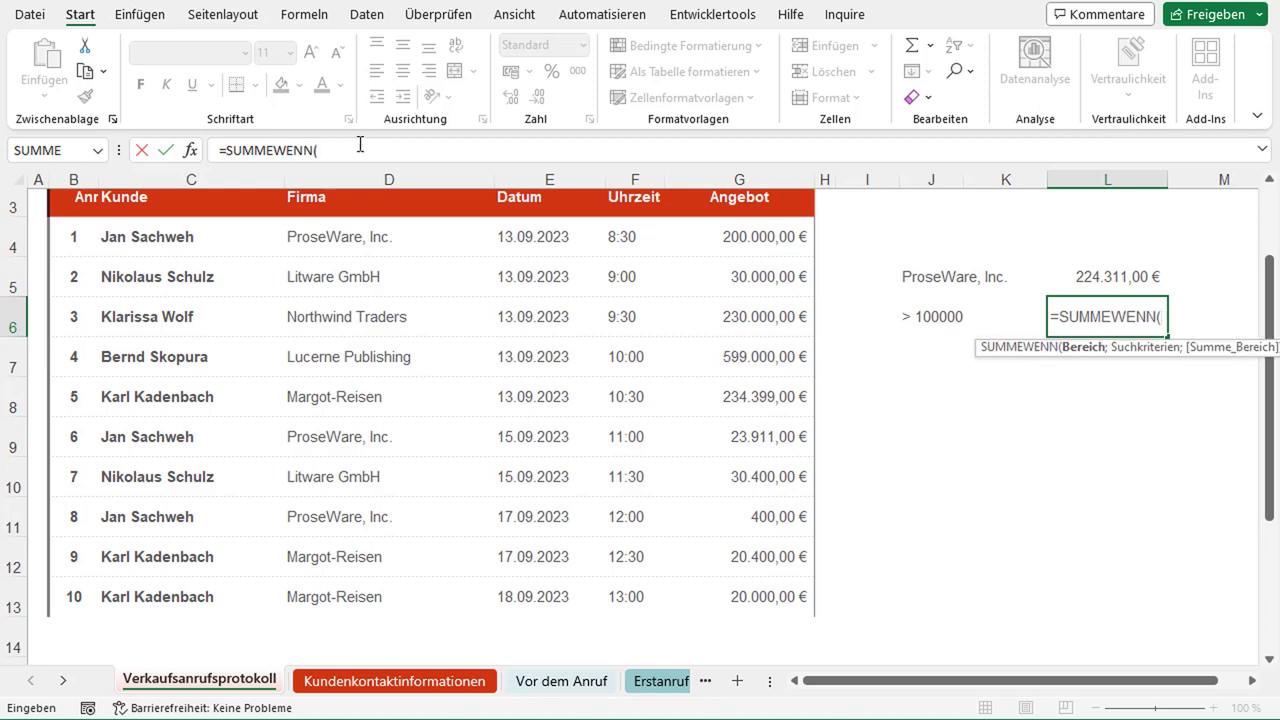
left_click(360, 150)
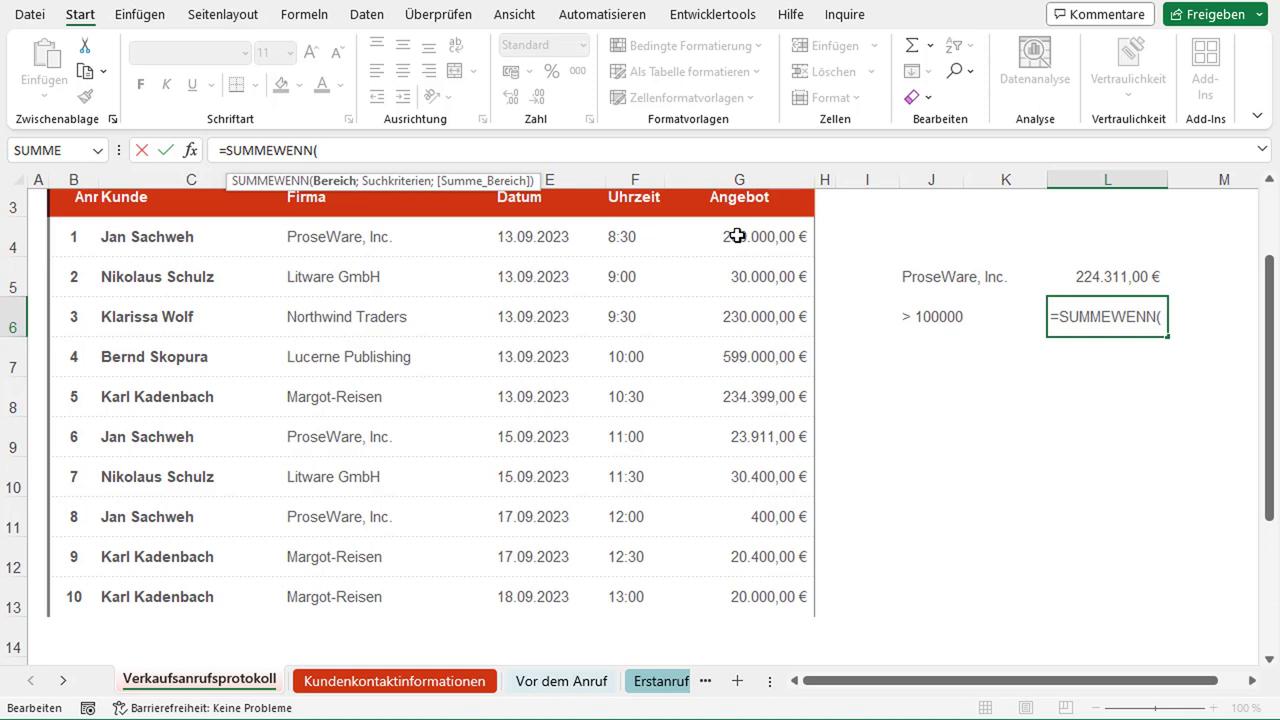
left_click_drag(737, 236, 723, 581)
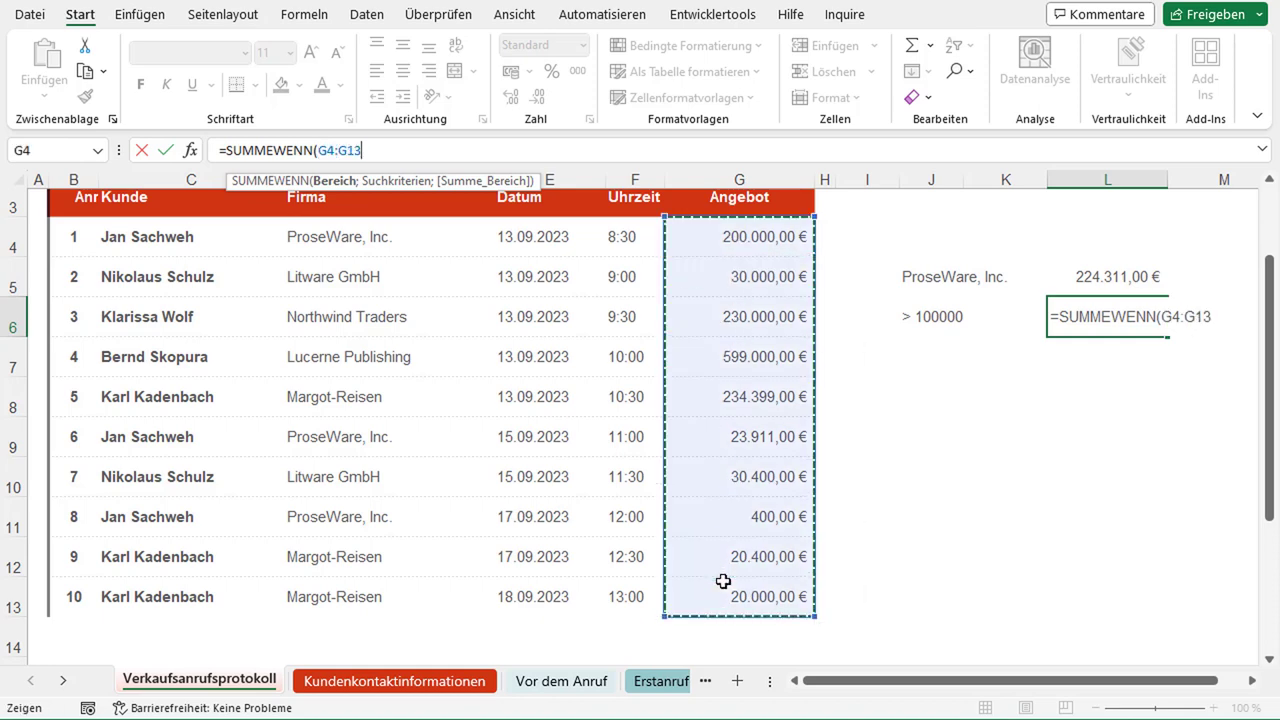
type(";")
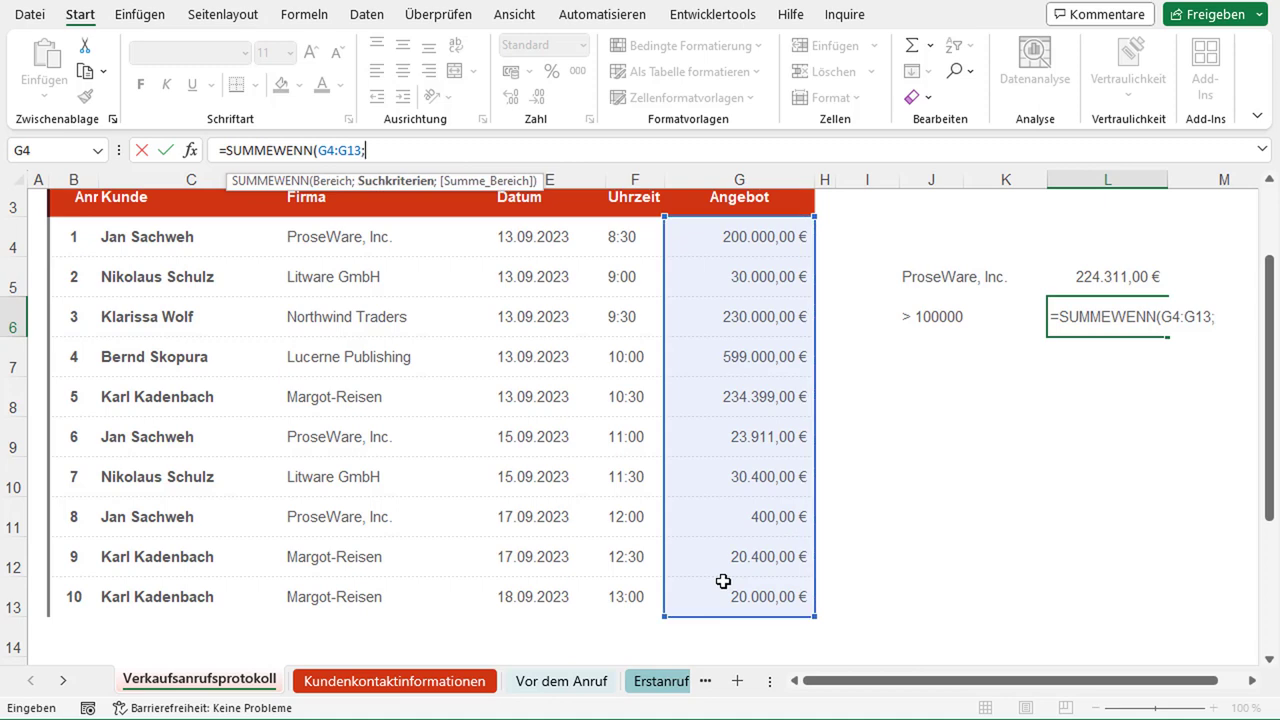
type("\"")
type(">")
type("100")
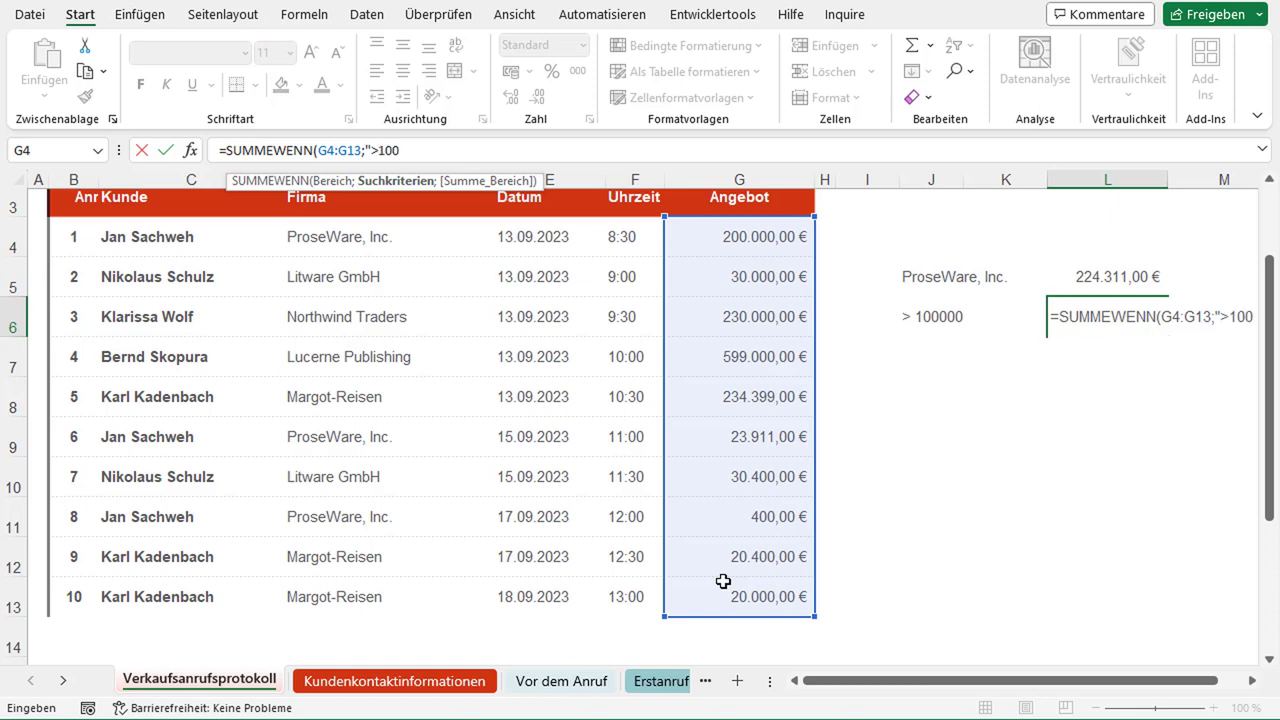
type("000\"")
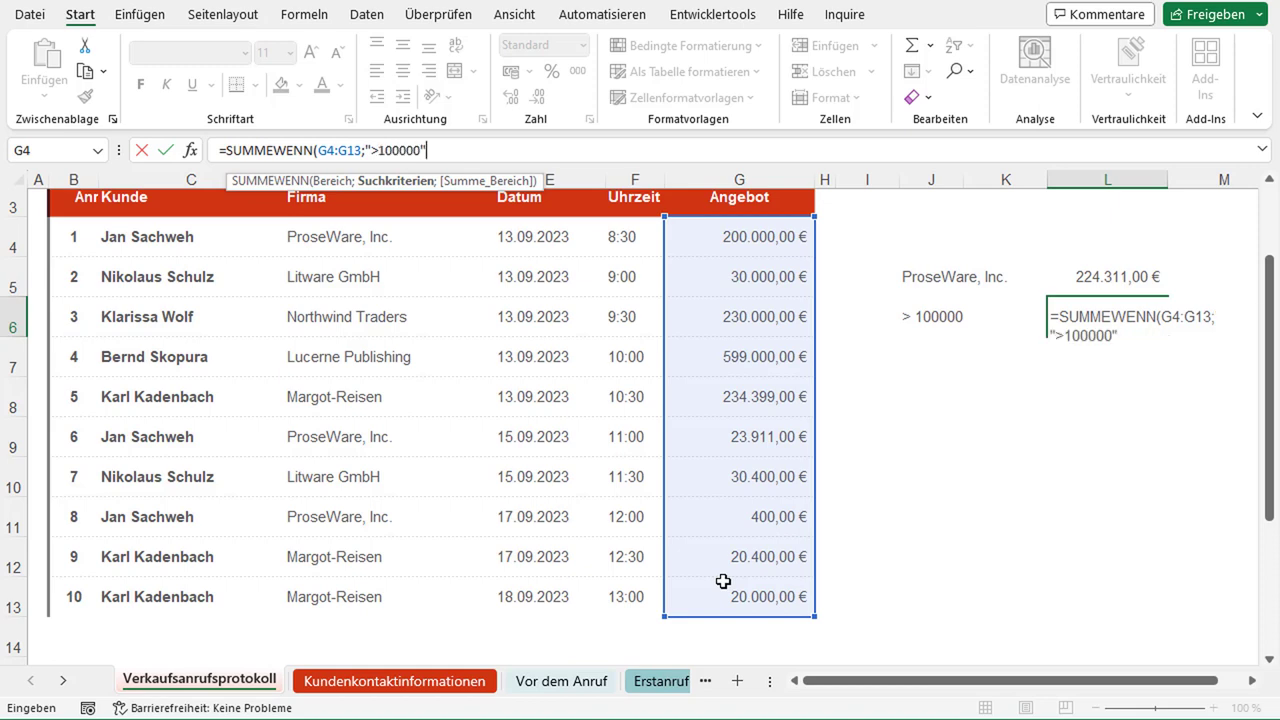
type(";")
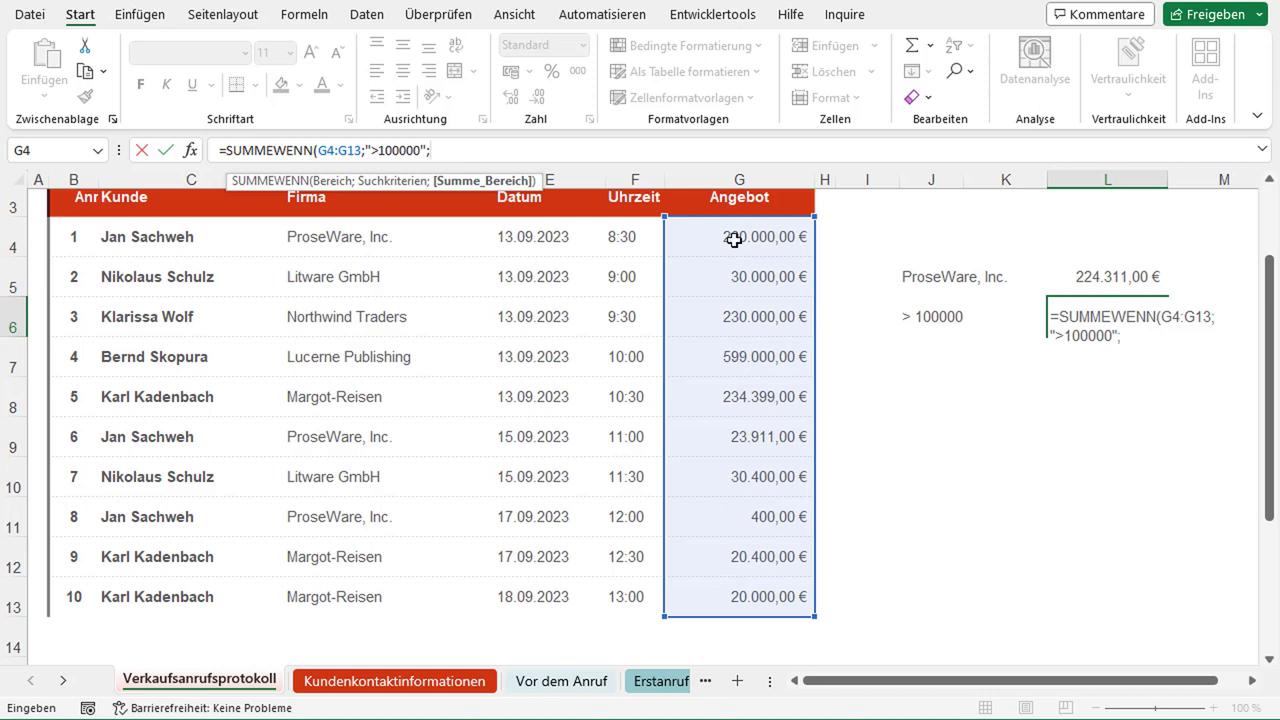
left_click_drag(737, 237, 731, 593)
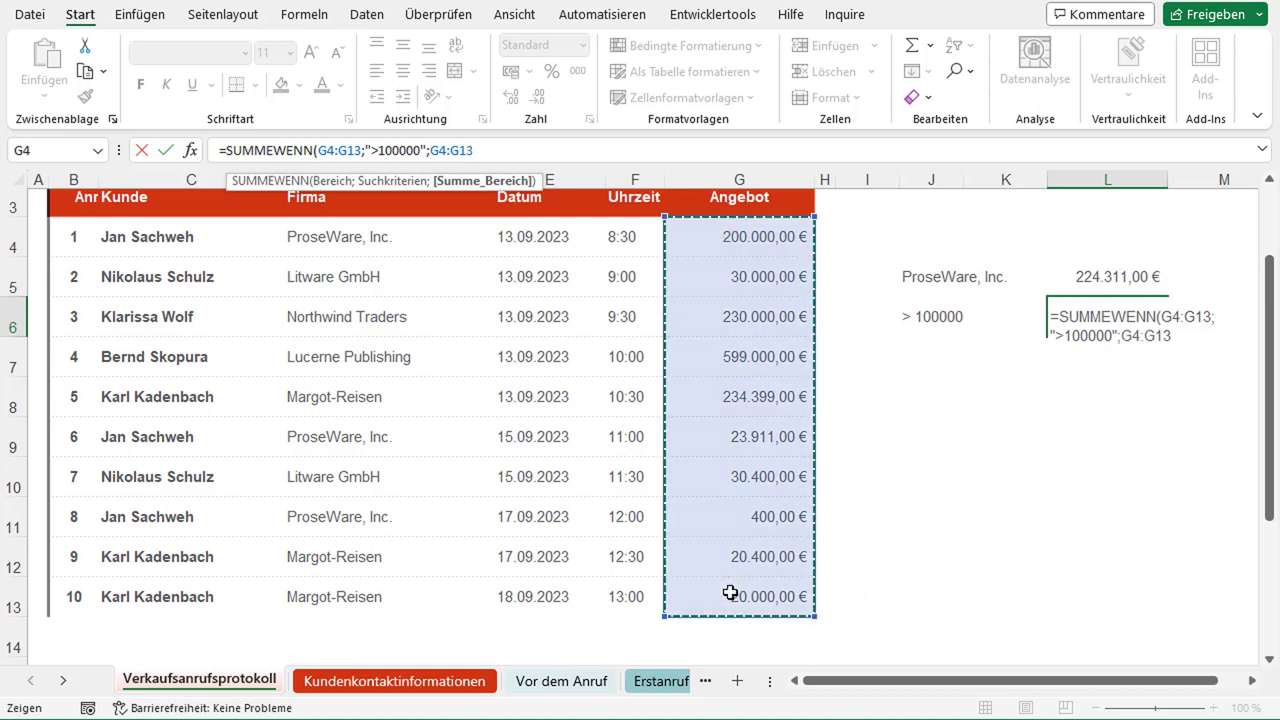
type(")")
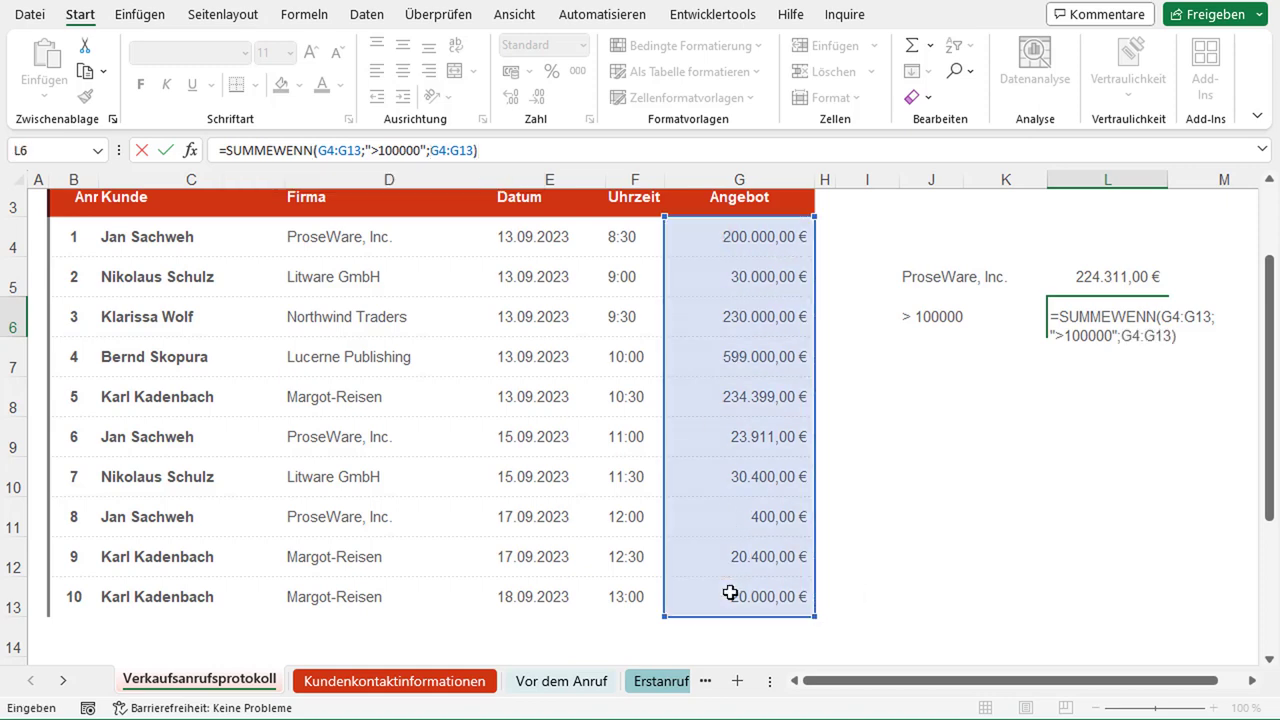
key("Return")
Format L6 as euros and check 1.263.399,00 € against offers in G4, G6, G7, G8
key("Up")
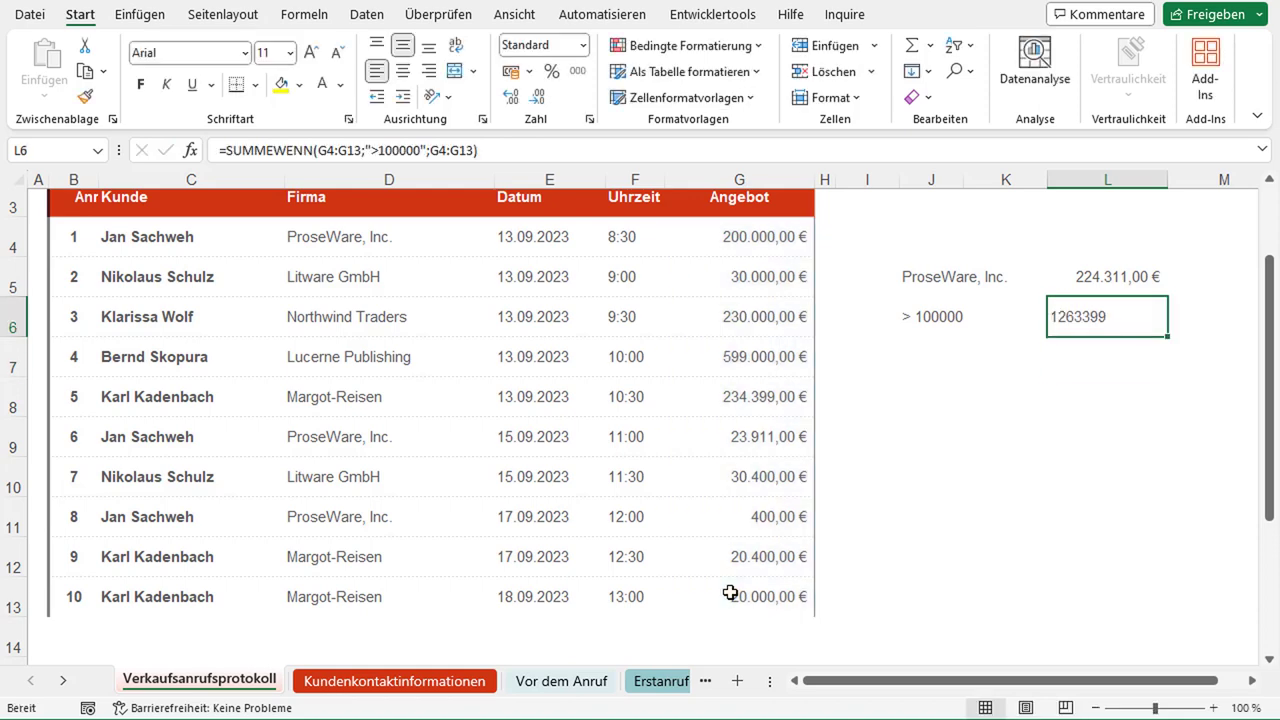
left_click(505, 79)
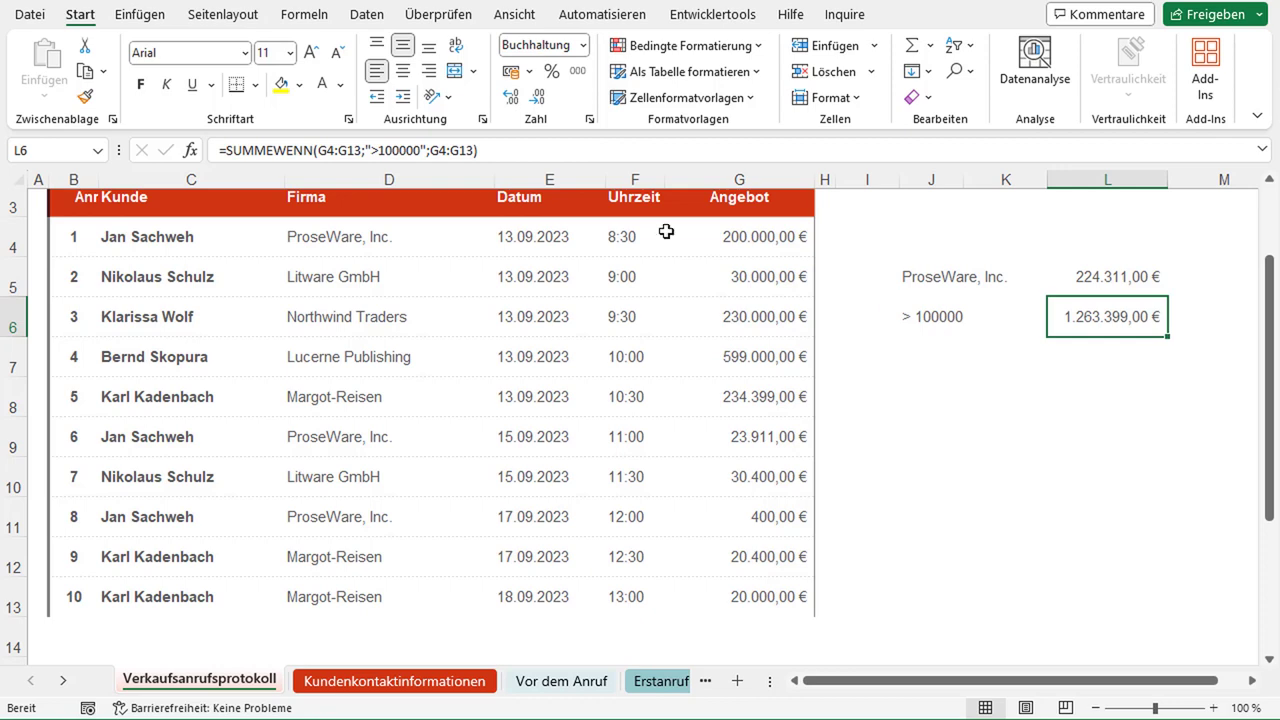
left_click(759, 242)
left_click(756, 317, "ctrl")
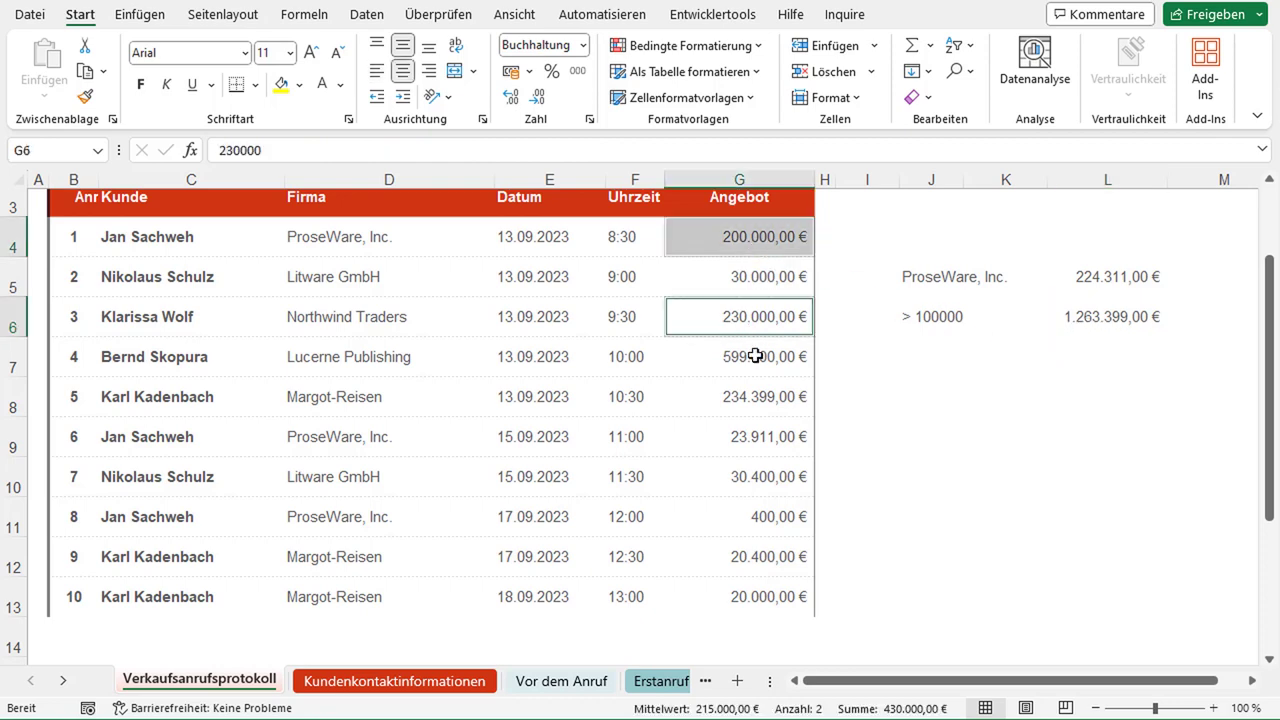
left_click(752, 357, "ctrl")
left_click(762, 404, "ctrl")
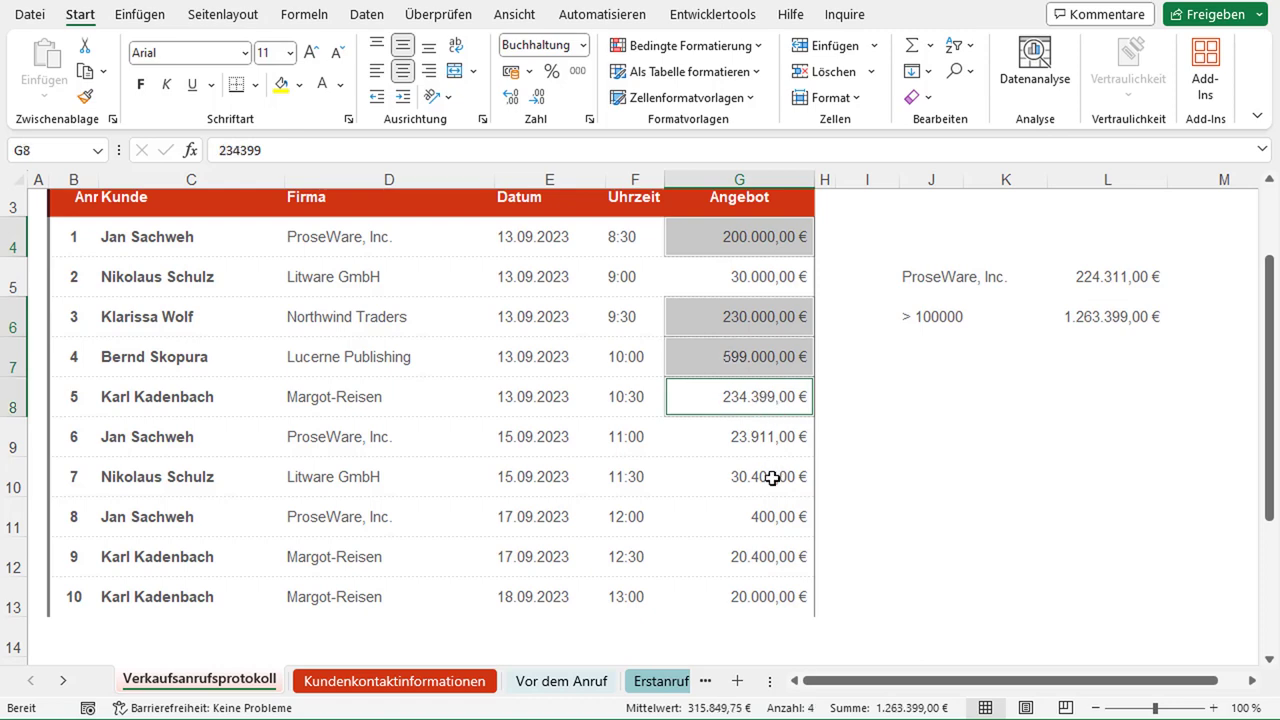